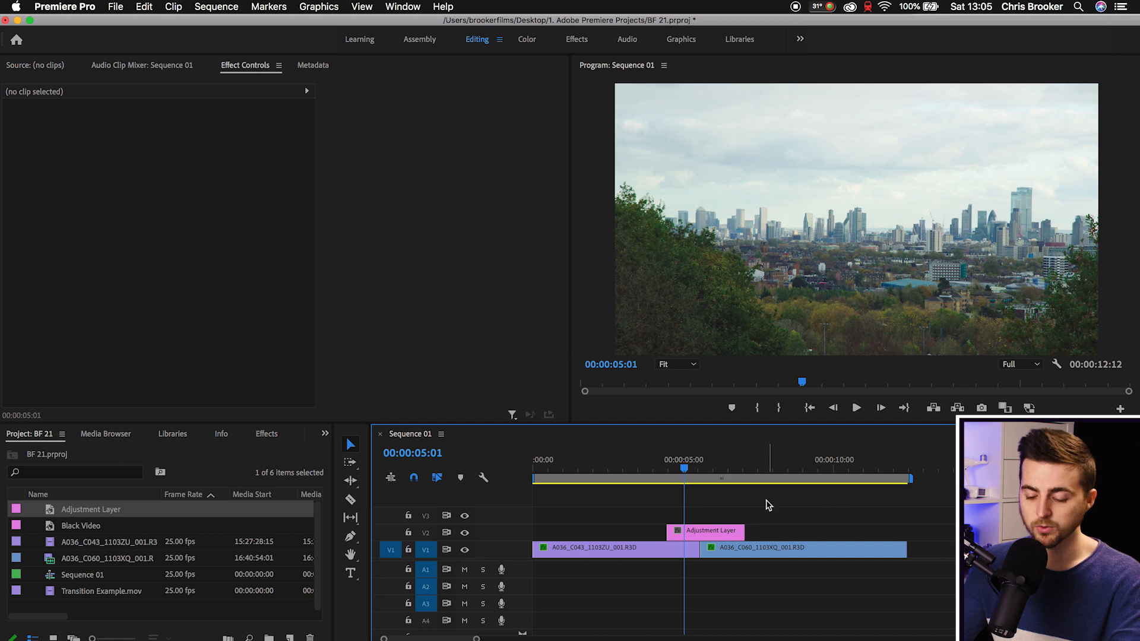
# Select the adjustment layer over the cut with the playhead at 00:00:04:20, and search the effects for "blur".
pyautogui.press('c')
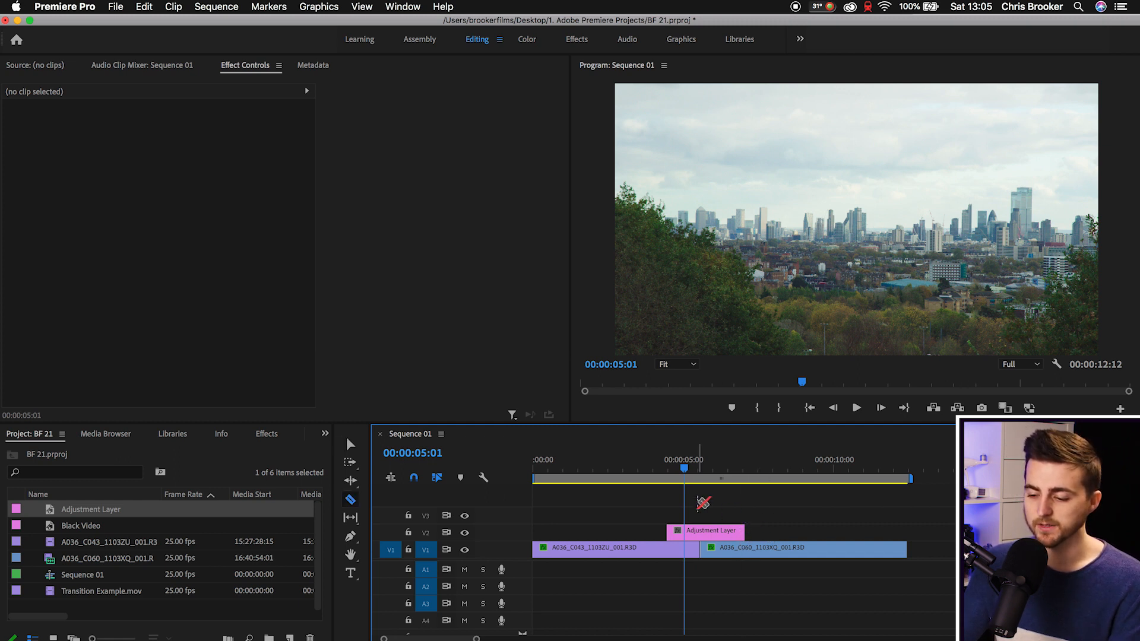
pyautogui.press('v')
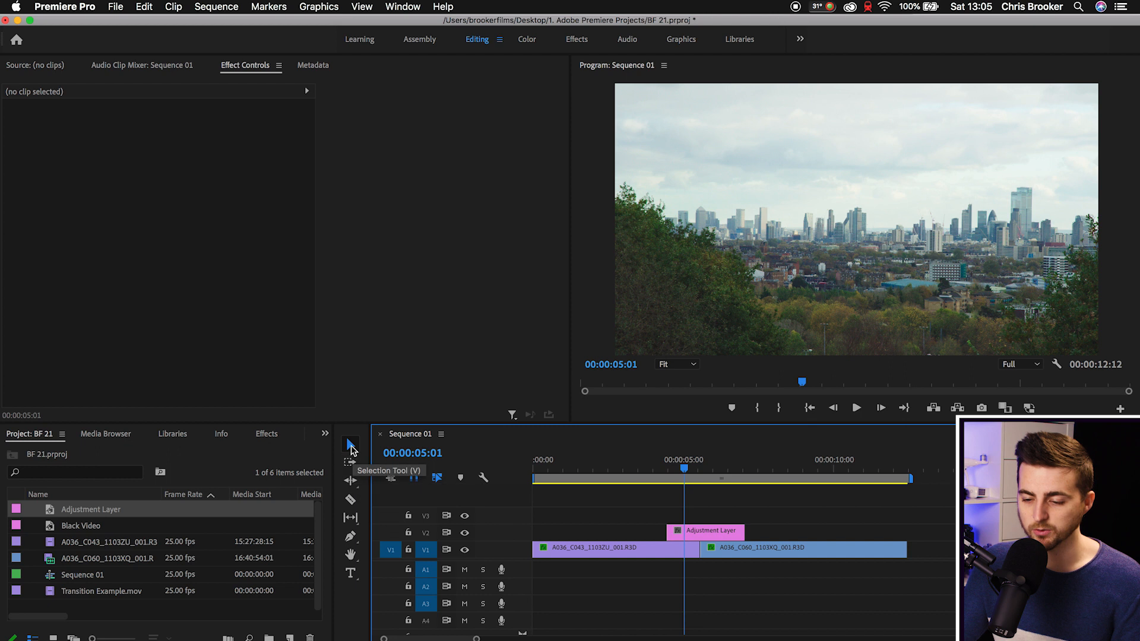
pyautogui.moveTo(675, 468); pyautogui.dragTo(719, 476)
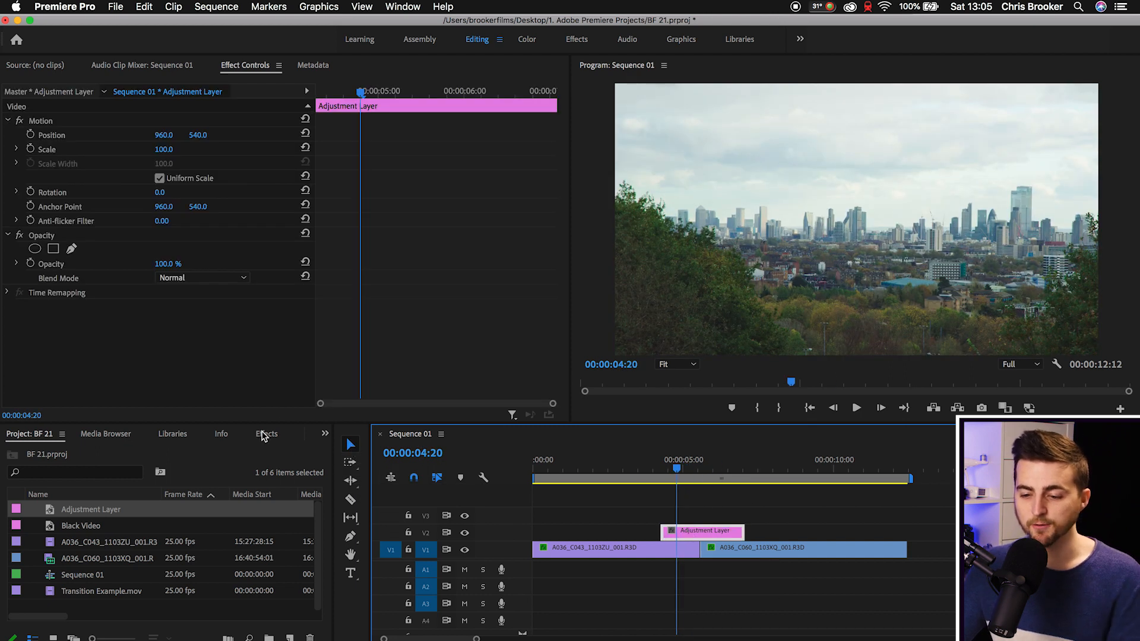
pyautogui.click(266, 434)
pyautogui.click(88, 454)
pyautogui.write('blur')
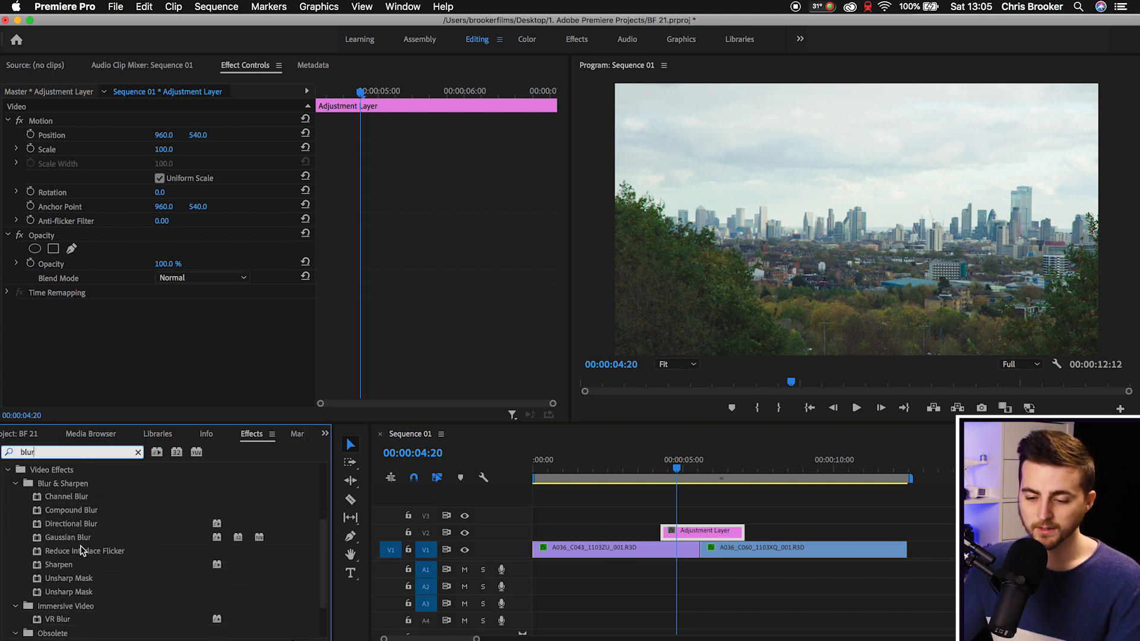
# Try a Gaussian Blur with 40 blurriness on the adjustment layer, and remove the effect.
pyautogui.moveTo(68, 538); pyautogui.dragTo(694, 531)
pyautogui.moveTo(160, 335); pyautogui.dragTo(203, 336)
pyautogui.click(57, 307)
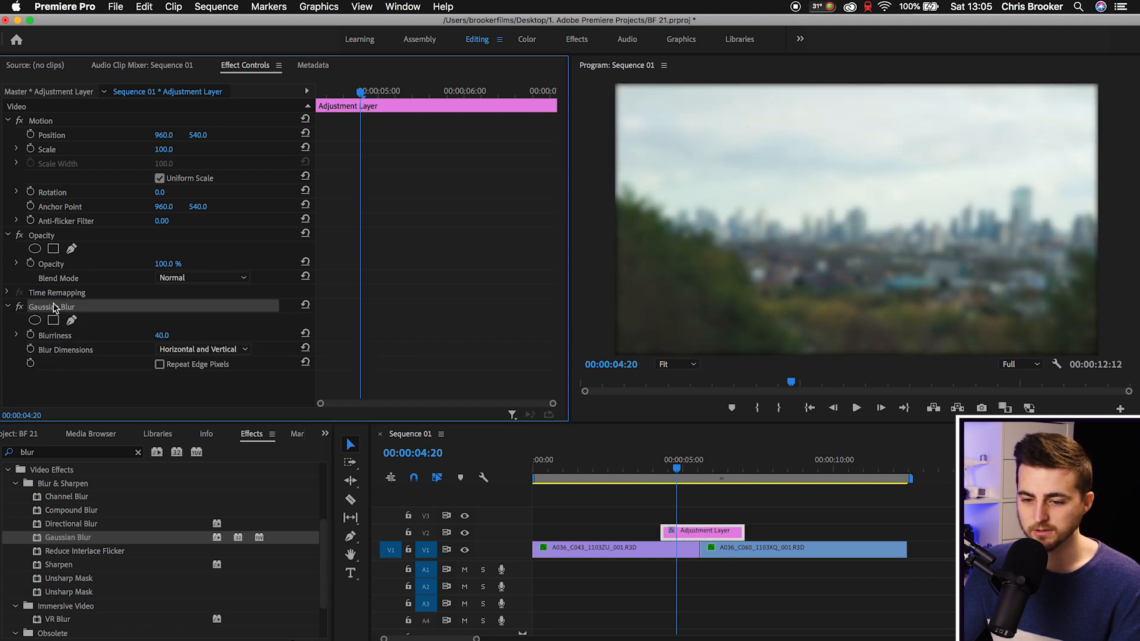
pyautogui.press('Delete')
# Try a Directional Blur on the adjustment layer at a 79° direction and 67 blur length, and remove the effect.
pyautogui.moveTo(67, 524); pyautogui.dragTo(706, 530)
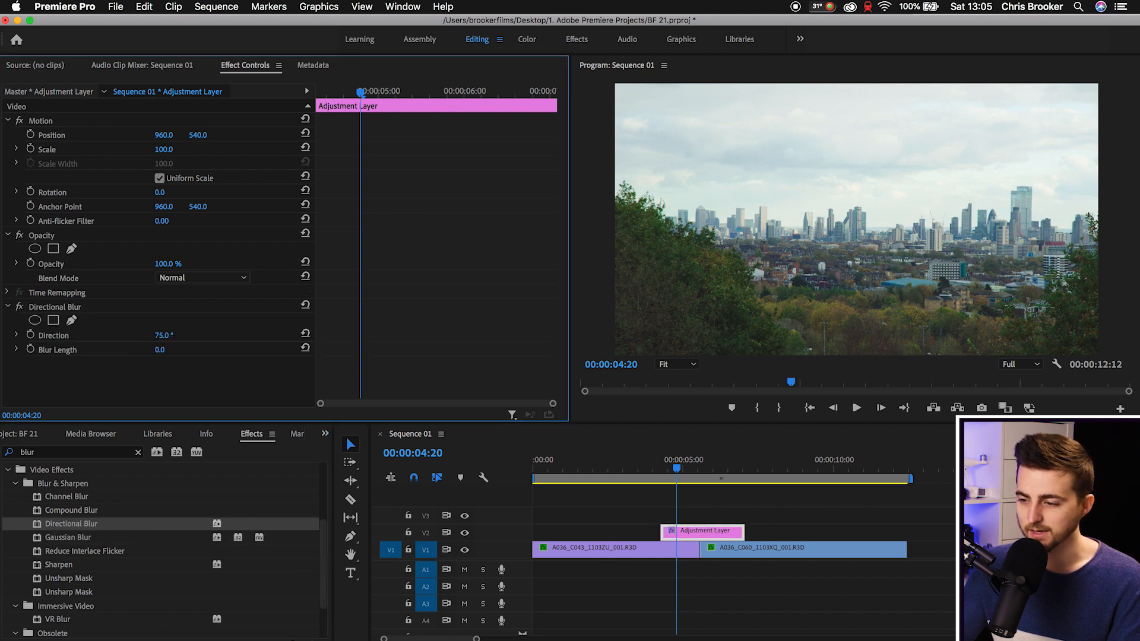
pyautogui.moveTo(159, 349); pyautogui.dragTo(199, 350)
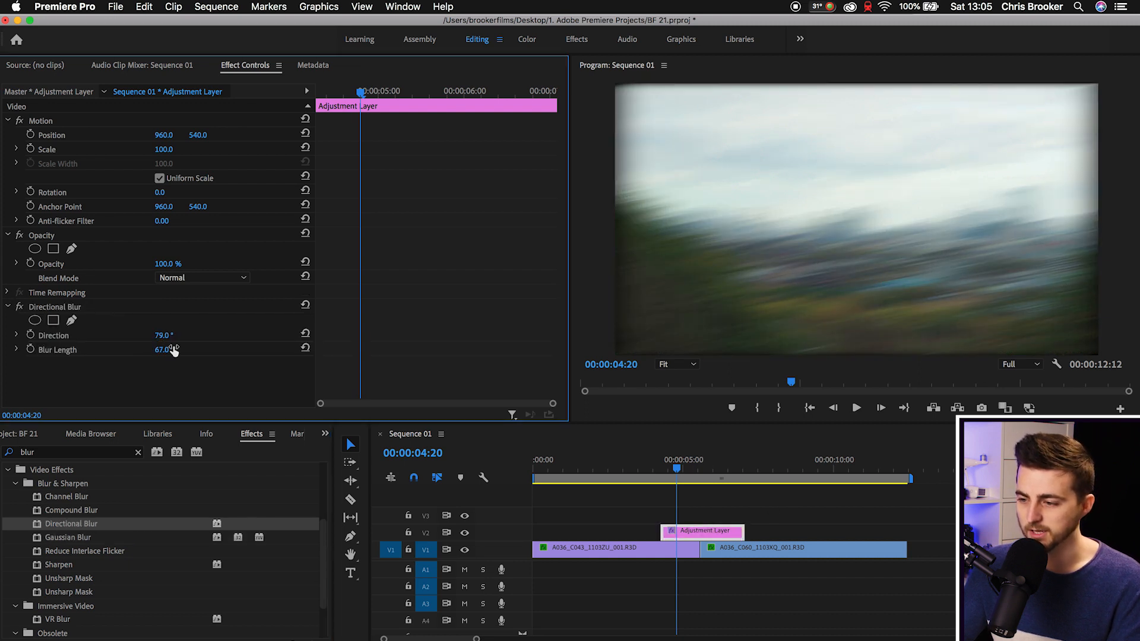
pyautogui.click(48, 306)
pyautogui.press('Delete')
# Apply Gaussian Blur to the adjustment layer with a blurriness of 50 and Repeat Edge Pixels enabled.
pyautogui.click(68, 537)
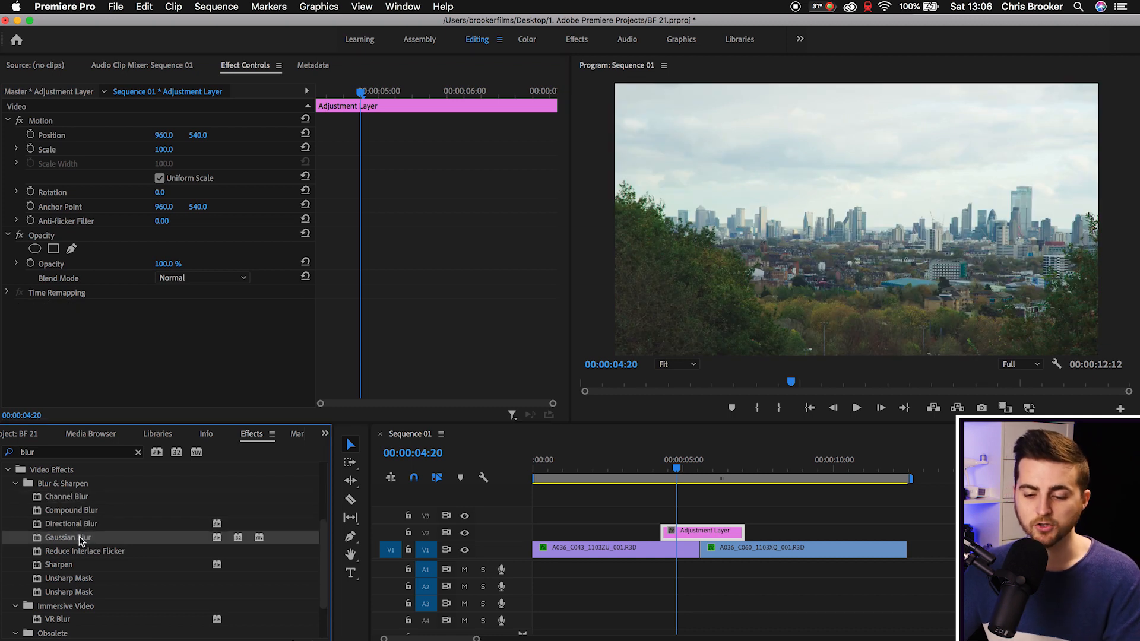
pyautogui.moveTo(167, 537); pyautogui.dragTo(716, 537)
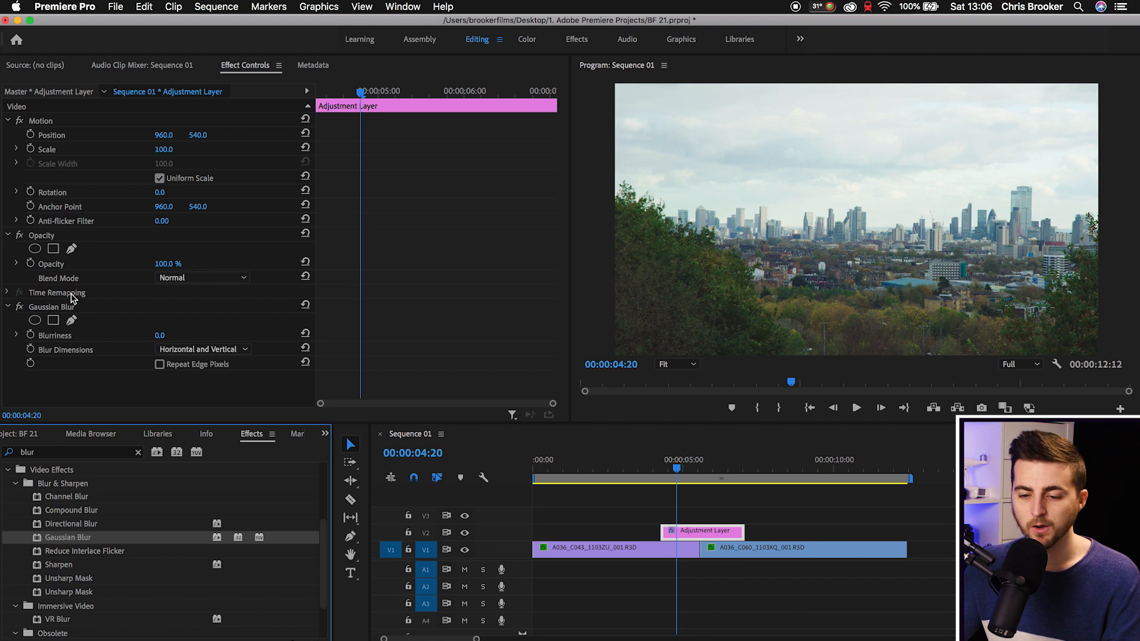
pyautogui.click(61, 307)
pyautogui.moveTo(171, 337); pyautogui.dragTo(198, 337)
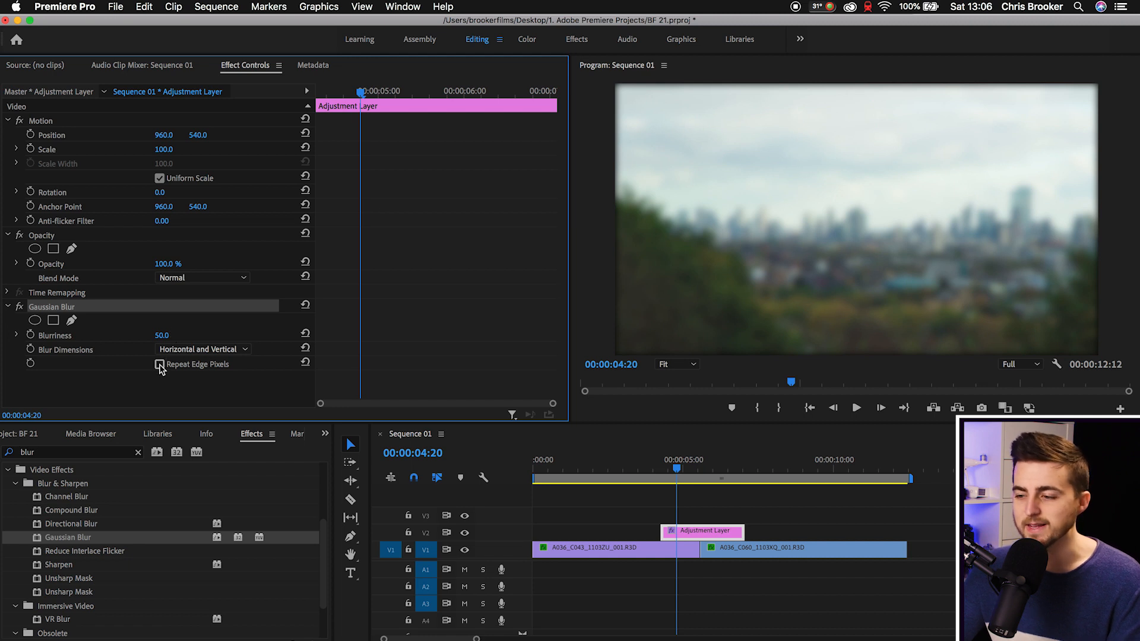
pyautogui.click(159, 365)
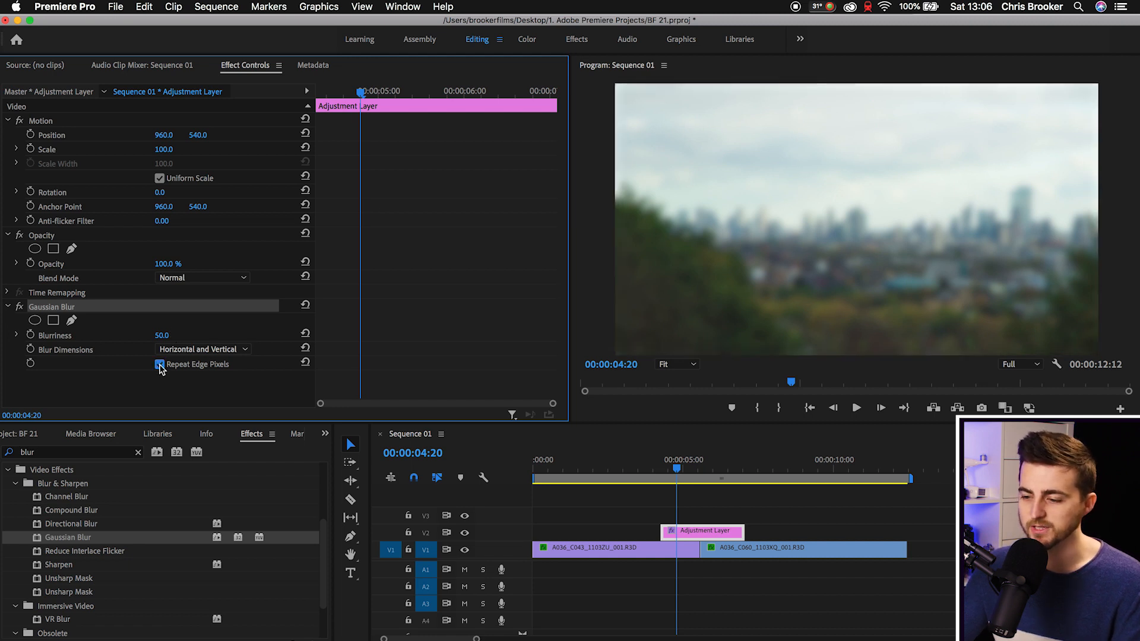
pyautogui.click(159, 365)
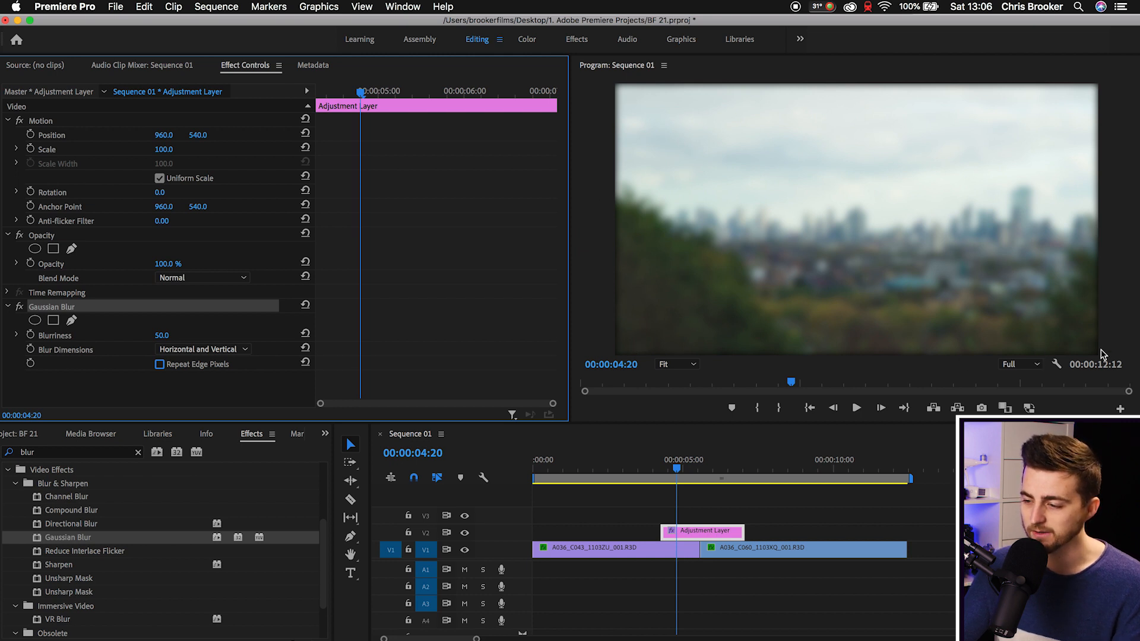
pyautogui.click(159, 365)
pyautogui.click(784, 323)
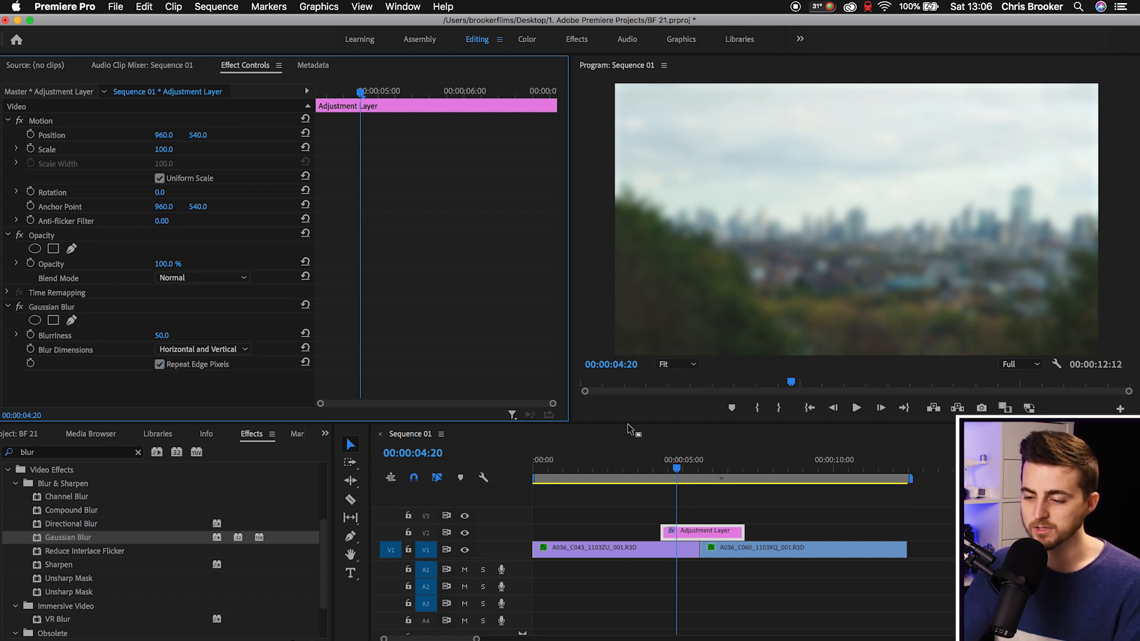
# Add an ellipse mask to the Gaussian Blur and stretch it on all four sides to enclose the whole frame.
pyautogui.moveTo(627, 459); pyautogui.dragTo(627, 462)
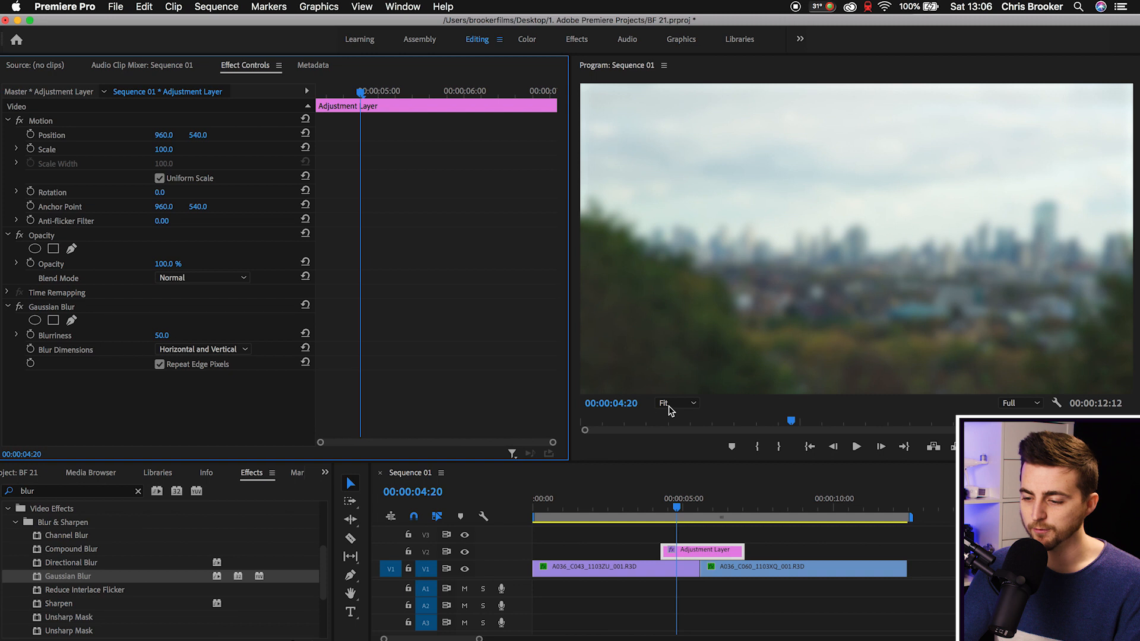
pyautogui.click(672, 403)
pyautogui.click(676, 465)
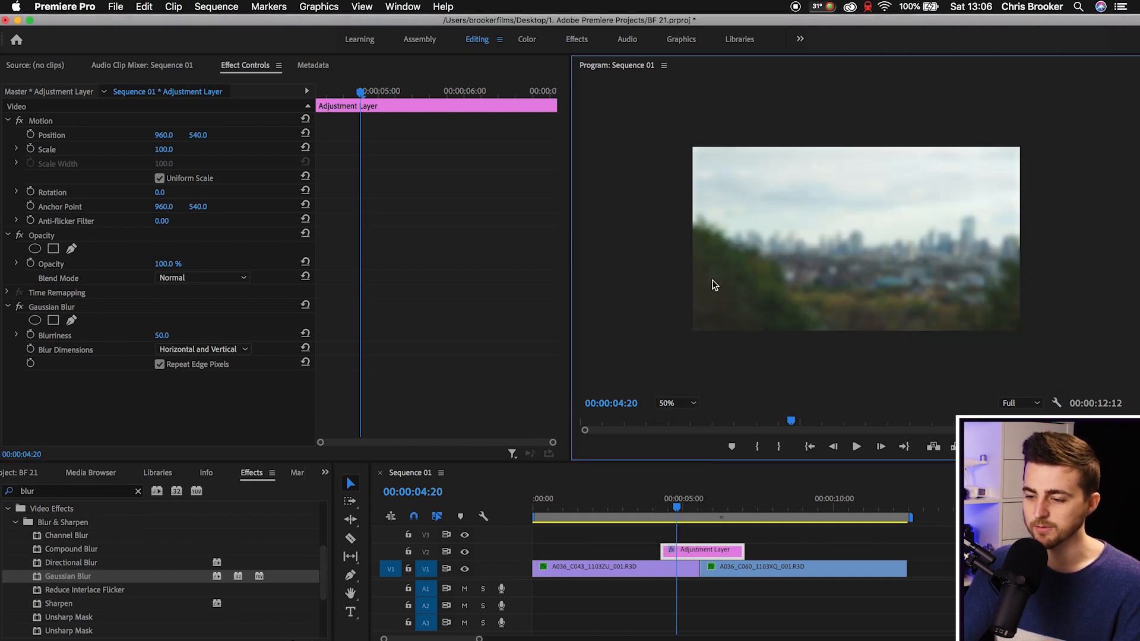
pyautogui.click(676, 404)
pyautogui.click(677, 452)
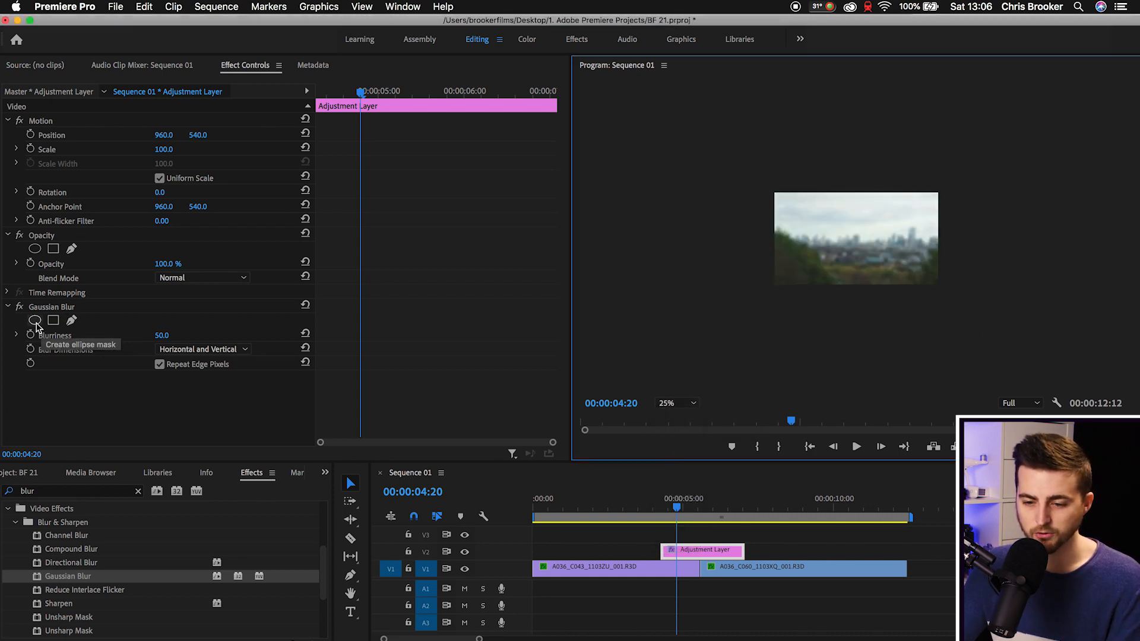
pyautogui.click(36, 324)
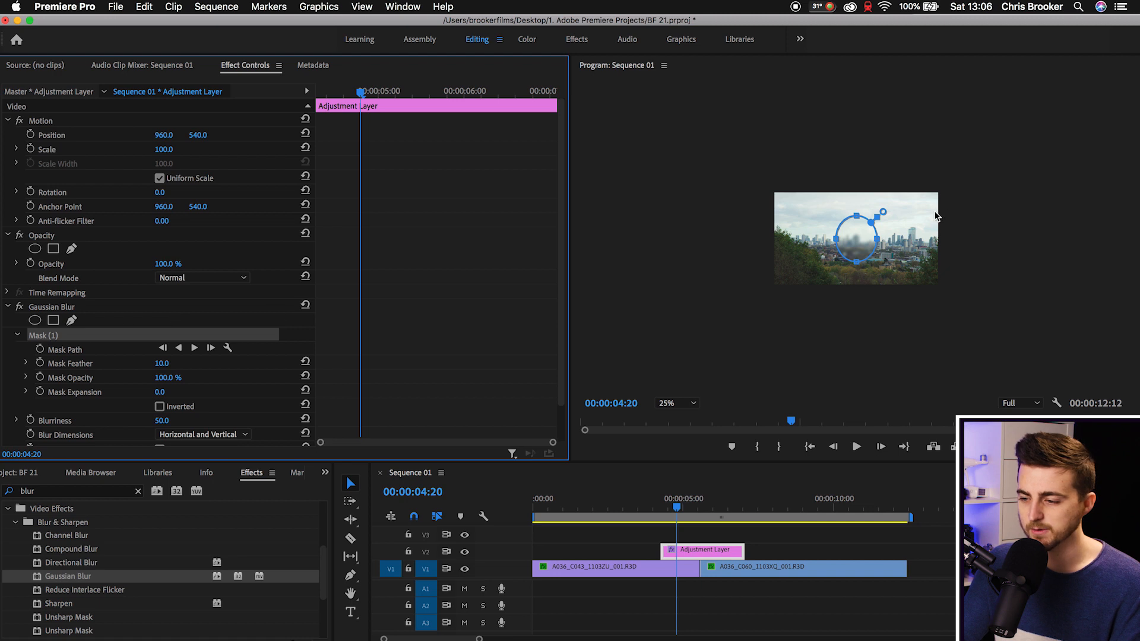
pyautogui.moveTo(835, 239); pyautogui.dragTo(759, 239)
pyautogui.moveTo(878, 240); pyautogui.dragTo(960, 242)
pyautogui.moveTo(858, 214); pyautogui.dragTo(859, 147)
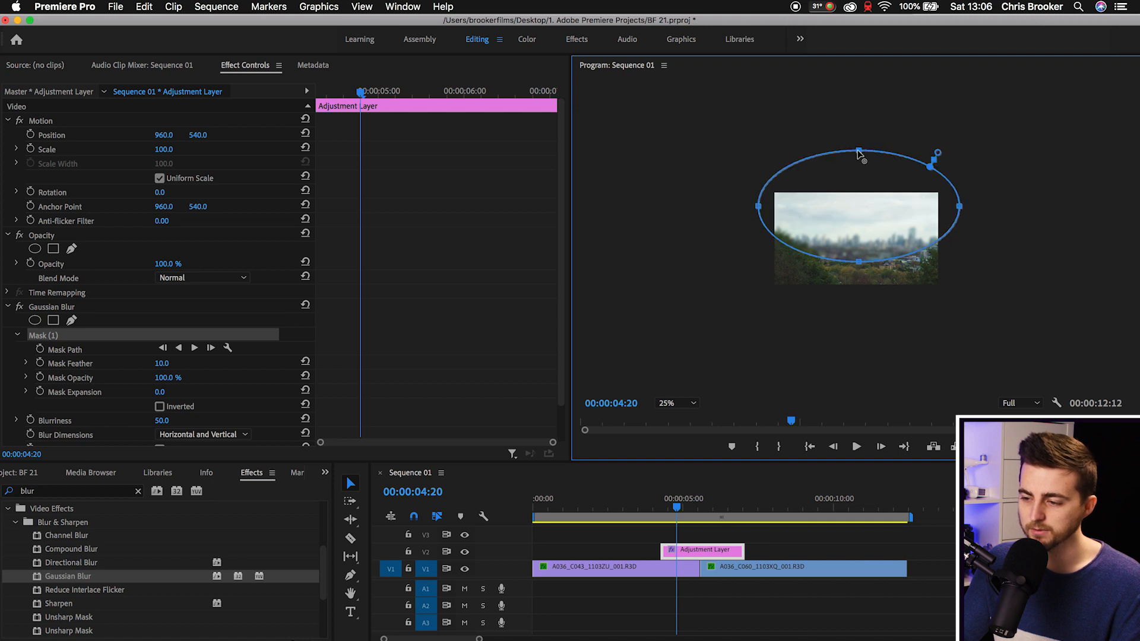
pyautogui.moveTo(859, 262); pyautogui.dragTo(859, 313)
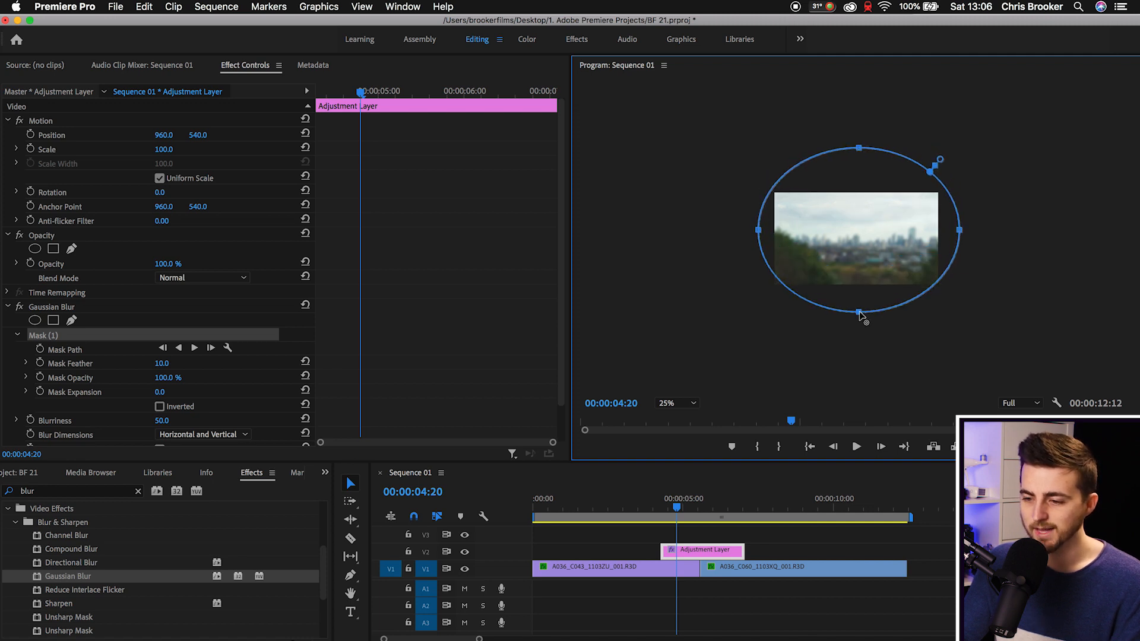
# Keyframe the mask path to travel from outside the frame's upper-left corner at 00:00:04:20 to outside its lower-right corner at 00:00:06:13.
pyautogui.moveTo(899, 271); pyautogui.dragTo(714, 173)
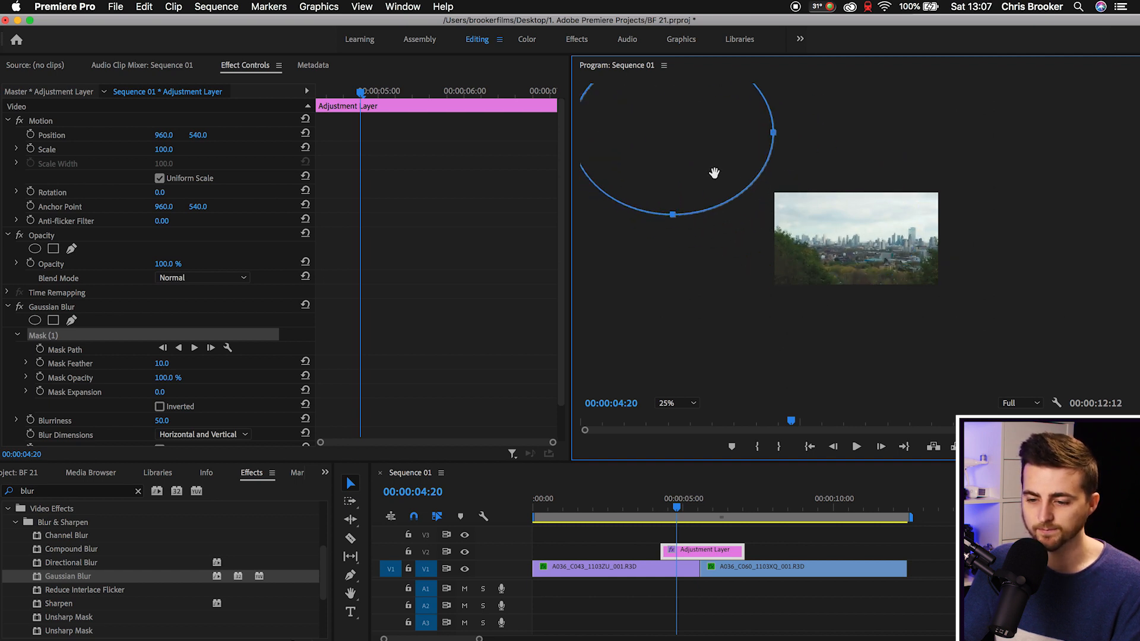
pyautogui.click(40, 350)
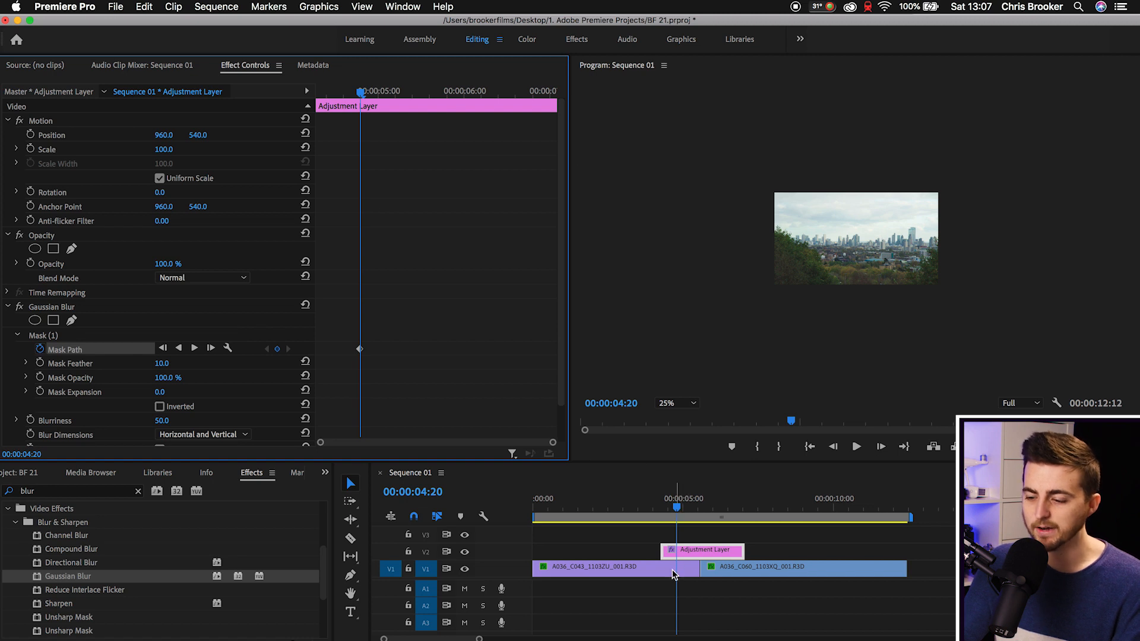
pyautogui.moveTo(677, 508); pyautogui.dragTo(730, 511)
pyautogui.click(56, 336)
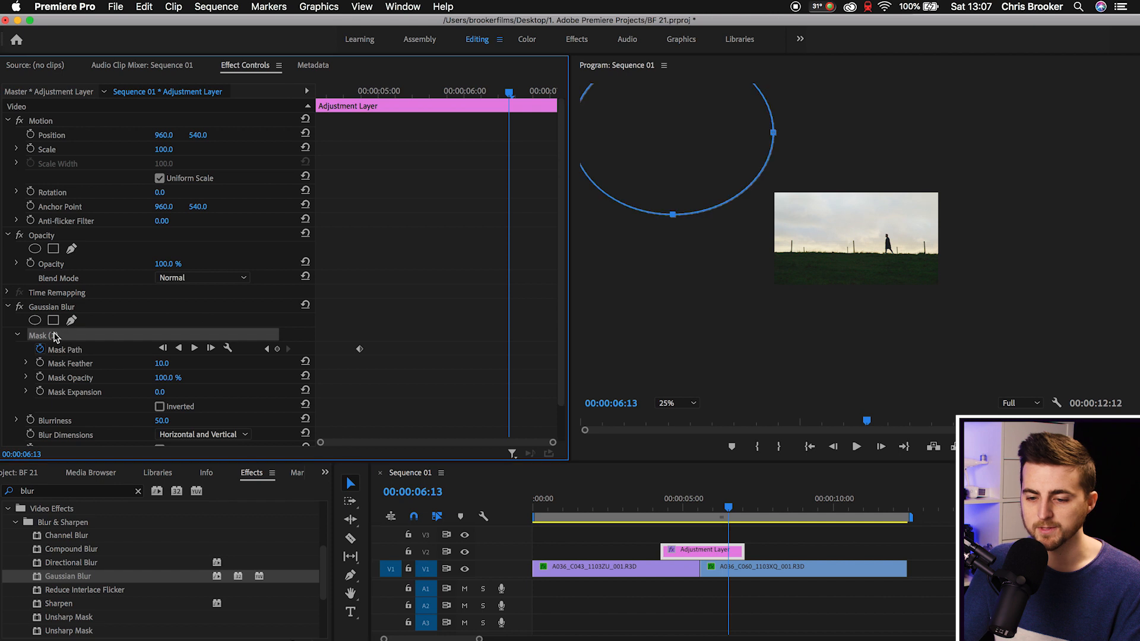
pyautogui.moveTo(642, 138); pyautogui.dragTo(995, 341)
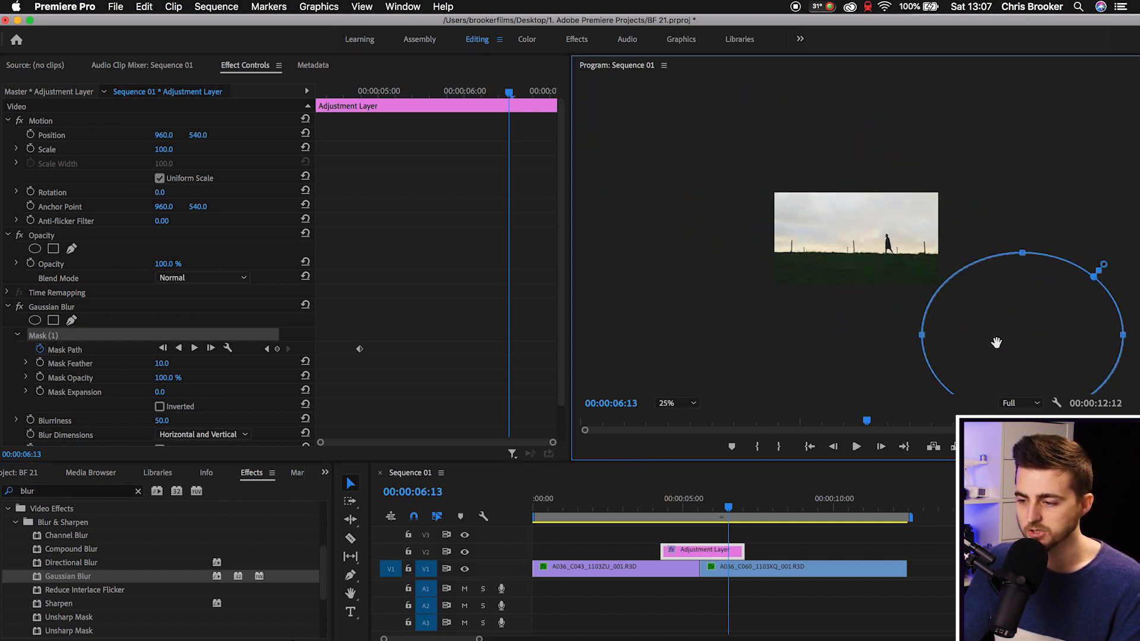
# Play the masked blur transition across the cut between the two clips to check how it sweeps through the frame.
pyautogui.click(676, 403)
pyautogui.click(672, 427)
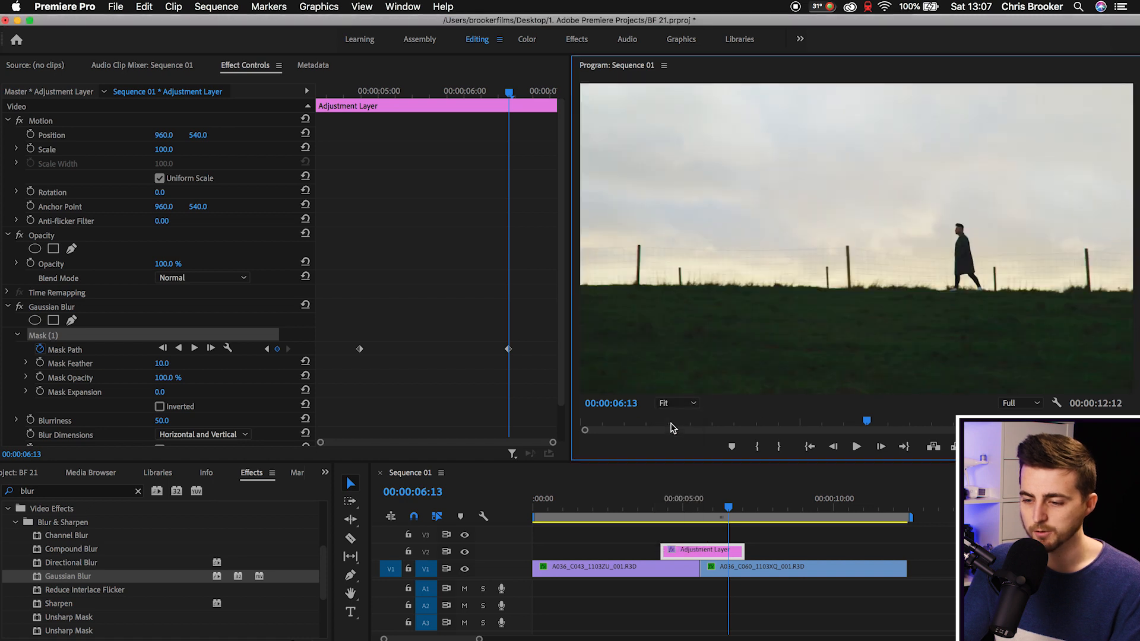
pyautogui.moveTo(481, 94); pyautogui.dragTo(378, 93)
pyautogui.click(624, 531)
pyautogui.press('space')
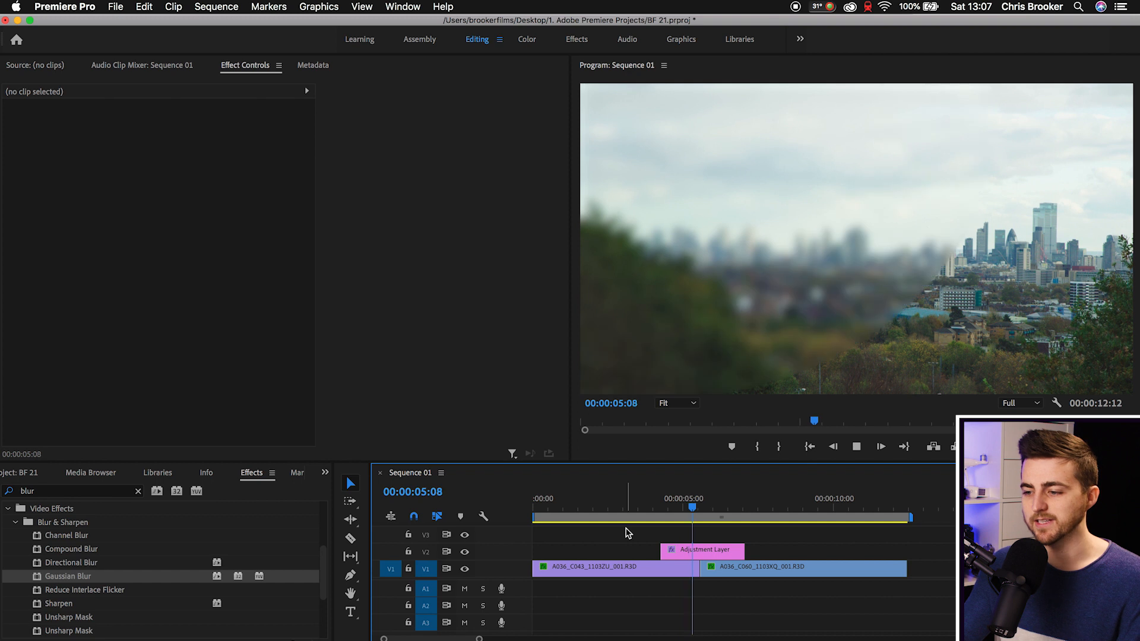
pyautogui.click(653, 510)
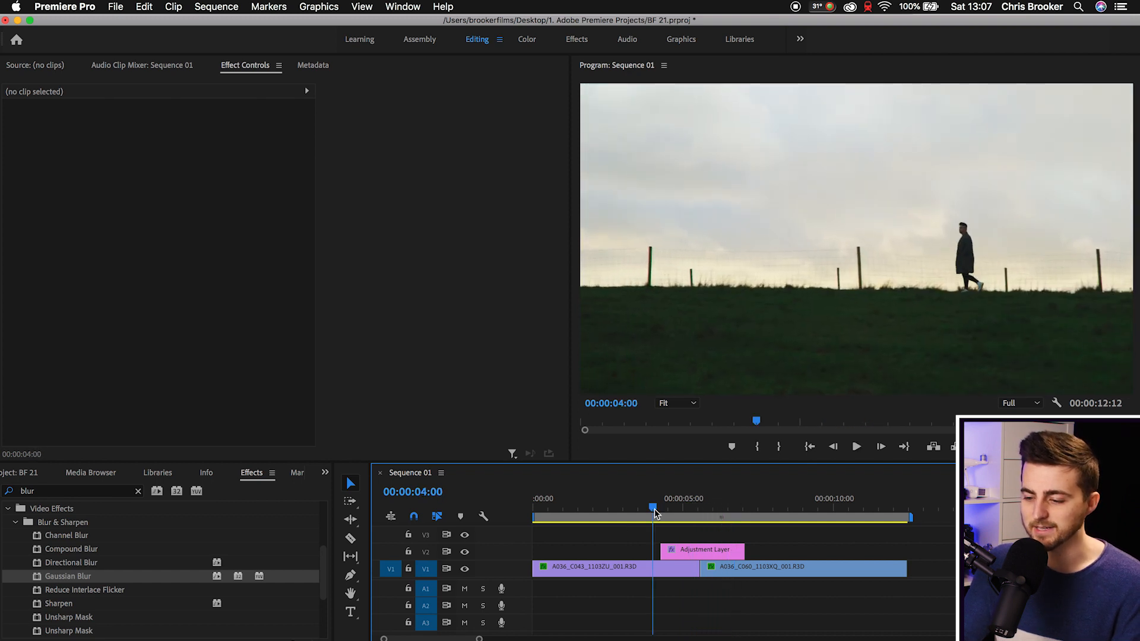
pyautogui.press('space')
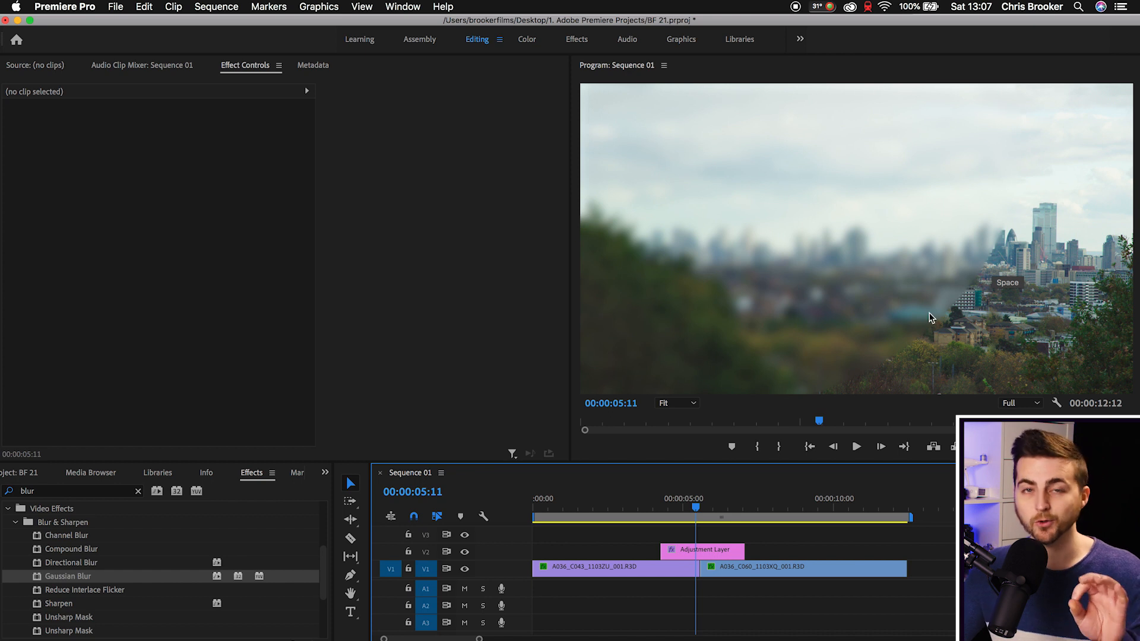
# Set the Gaussian Blur's mask feather to 222 and play the softened transition.
pyautogui.click(711, 552)
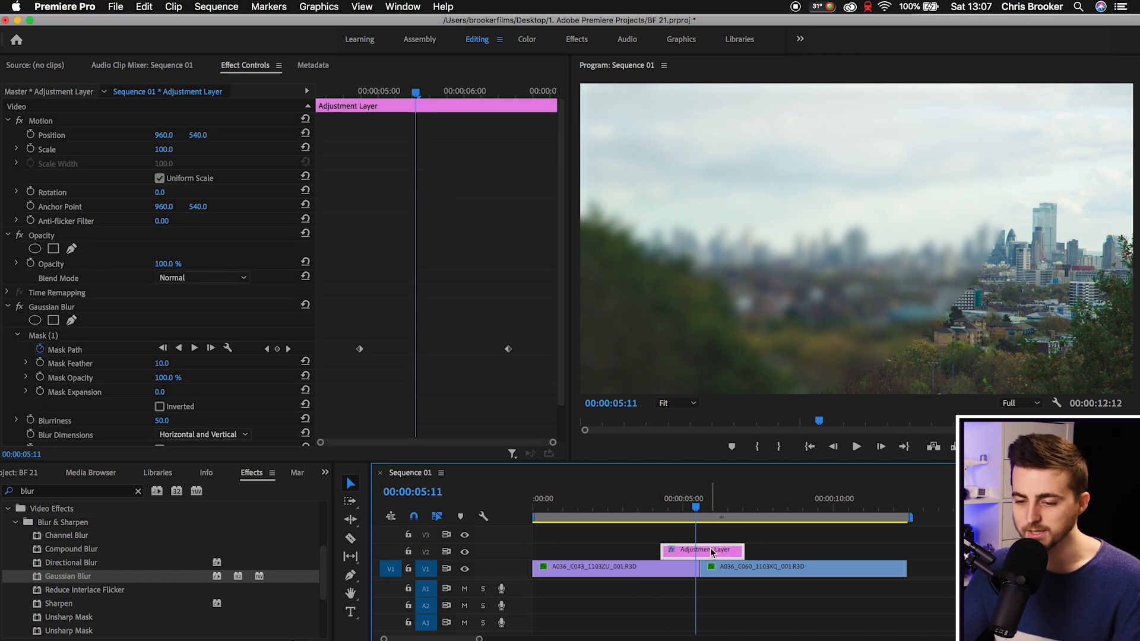
pyautogui.click(164, 363)
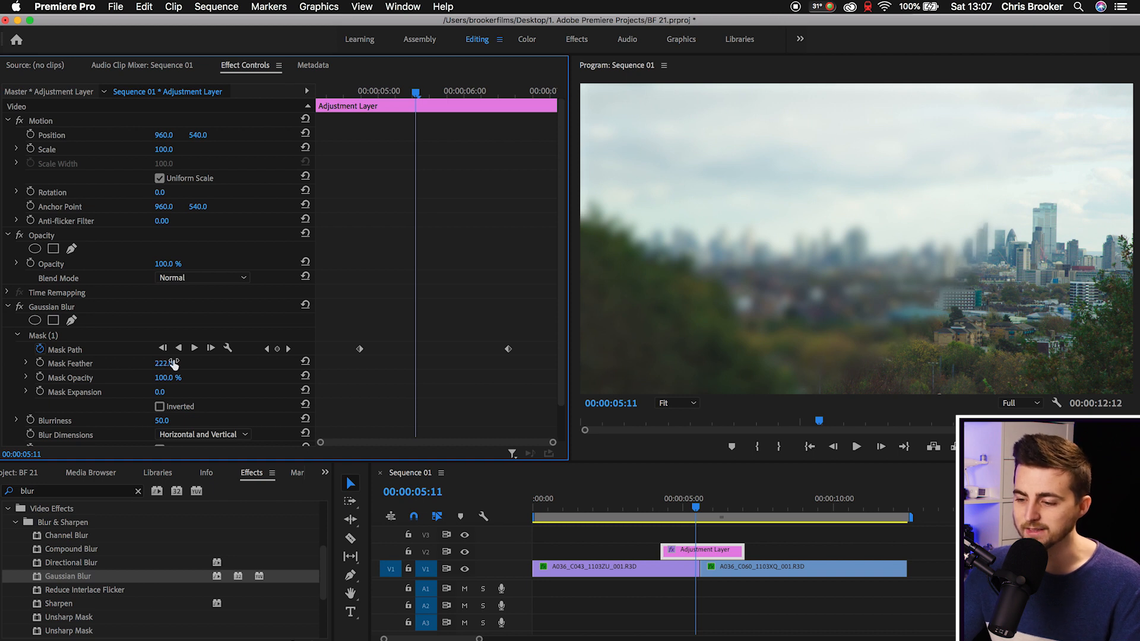
pyautogui.moveTo(695, 505); pyautogui.dragTo(676, 506)
pyautogui.press('space')
pyautogui.press('space')
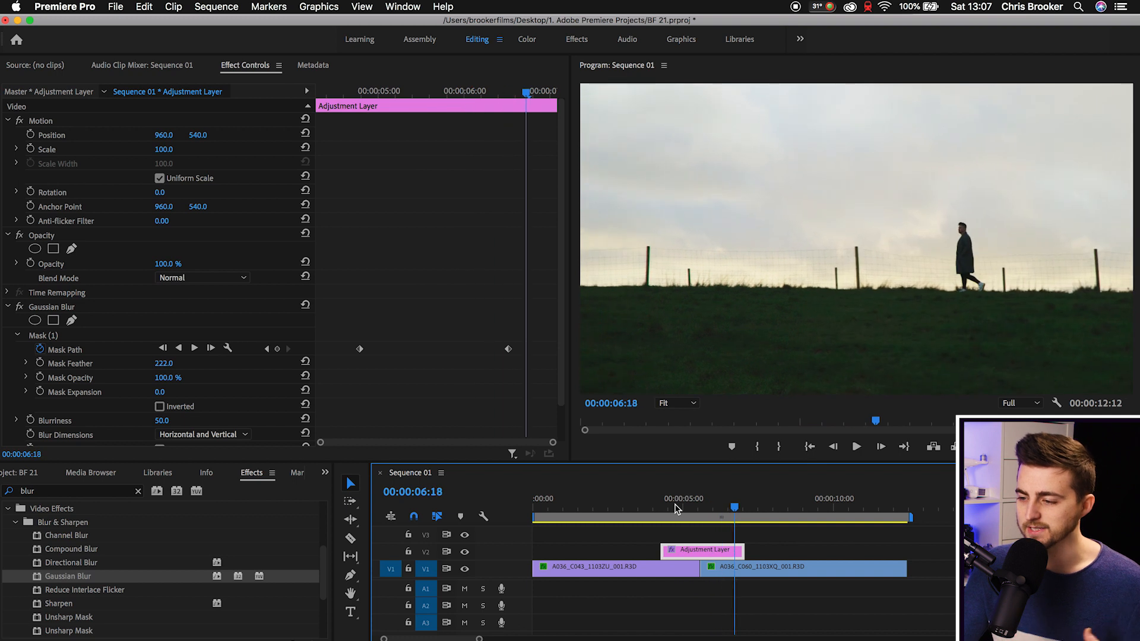
# Move the two Mask Path keyframes closer together around the cut and preview the faster transition.
pyautogui.moveTo(681, 506); pyautogui.dragTo(704, 527)
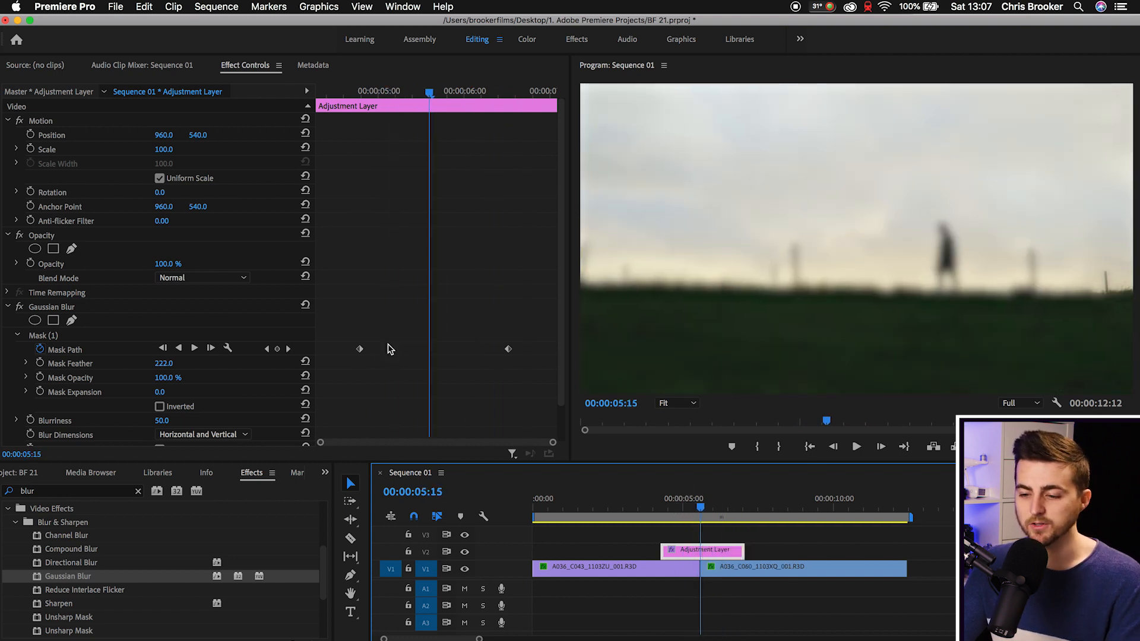
pyautogui.moveTo(359, 350); pyautogui.dragTo(381, 350)
pyautogui.moveTo(508, 349); pyautogui.dragTo(461, 349)
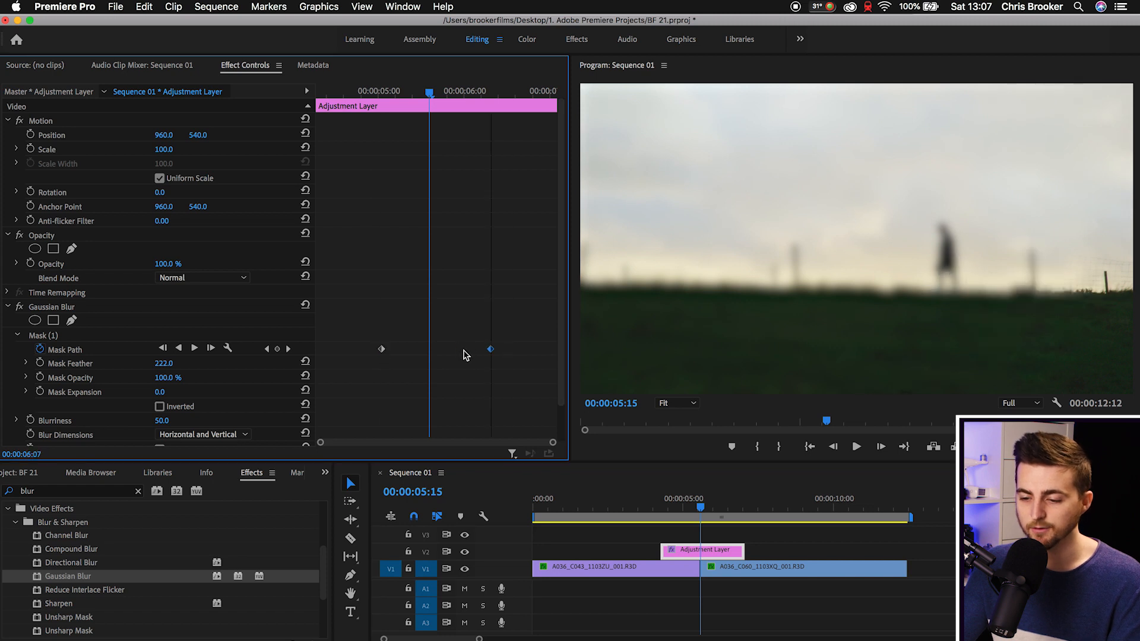
pyautogui.moveTo(409, 93); pyautogui.dragTo(362, 96)
pyautogui.press('space')
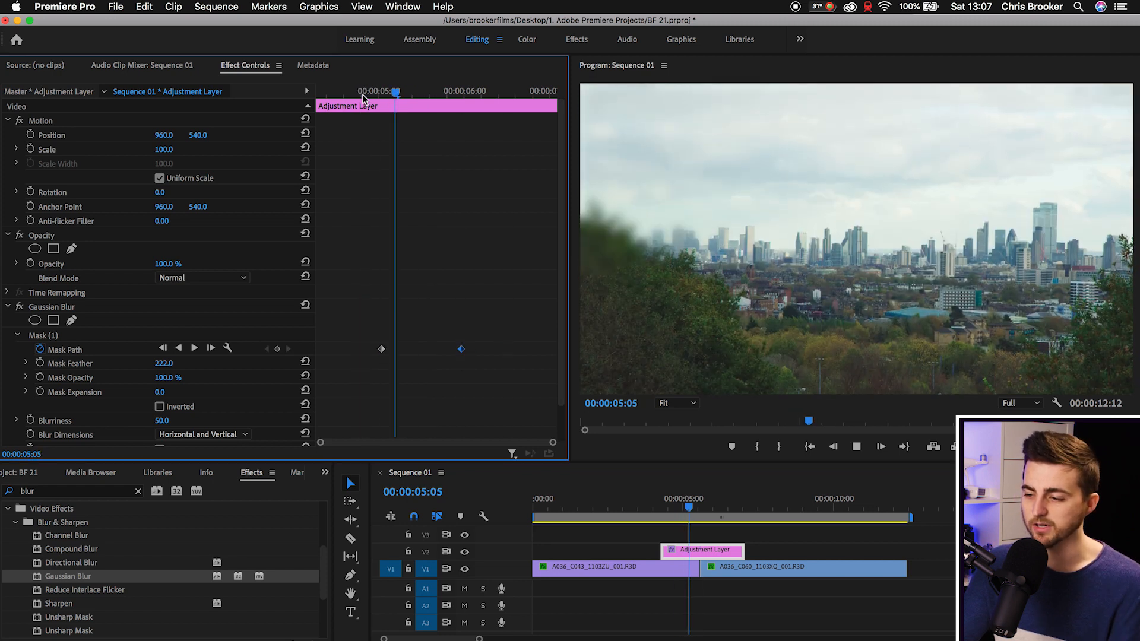
pyautogui.press('space')
# Spread the two Mask Path keyframes out toward the start and end of the adjustment layer and preview the slower transition.
pyautogui.moveTo(382, 349); pyautogui.dragTo(327, 350)
pyautogui.moveTo(460, 350); pyautogui.dragTo(539, 351)
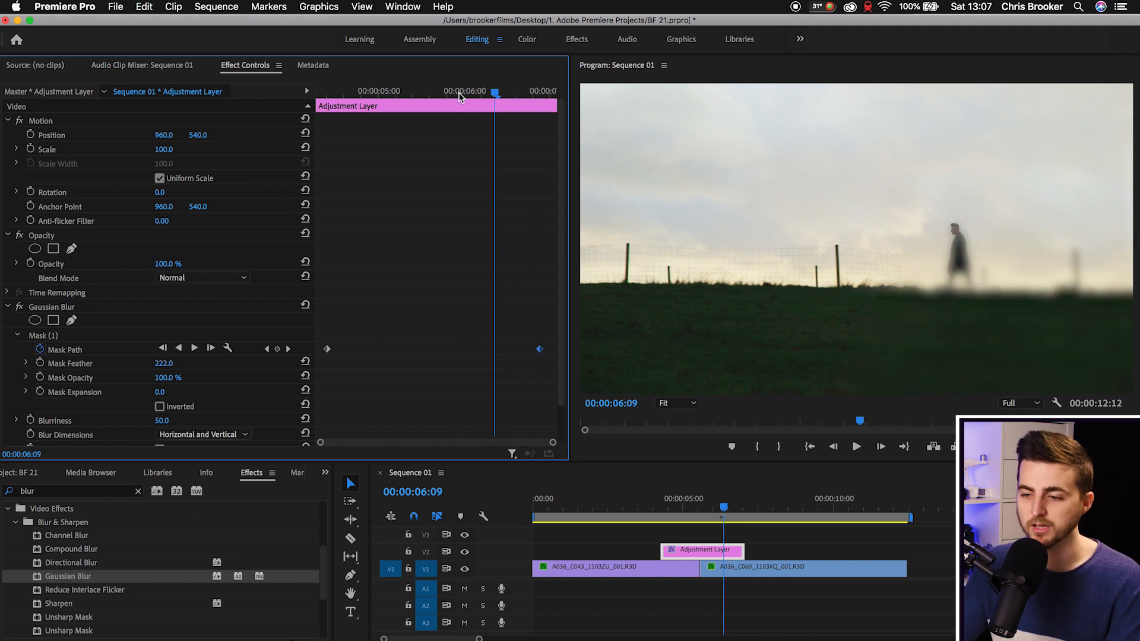
pyautogui.press('Home')
pyautogui.press('space')
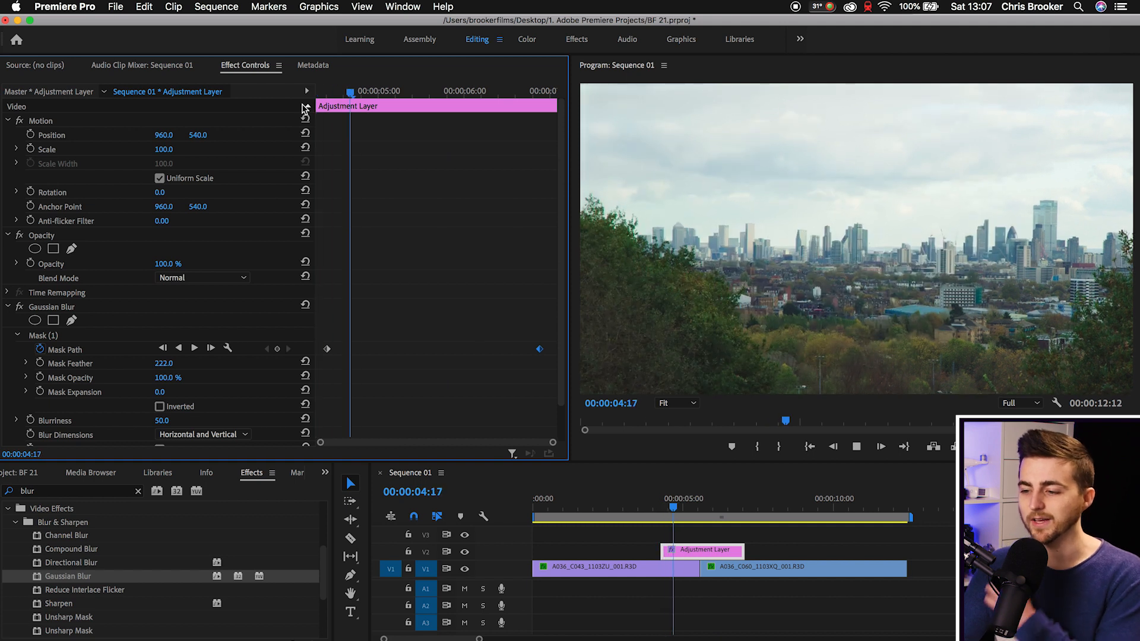
# Undo the last Mask Path keyframe moves and review the transition up to the cut.
pyautogui.press('super+z')
pyautogui.press('super+z')
pyautogui.press('super+z')
pyautogui.press('super+z')
pyautogui.click(359, 92)
pyautogui.press('space')
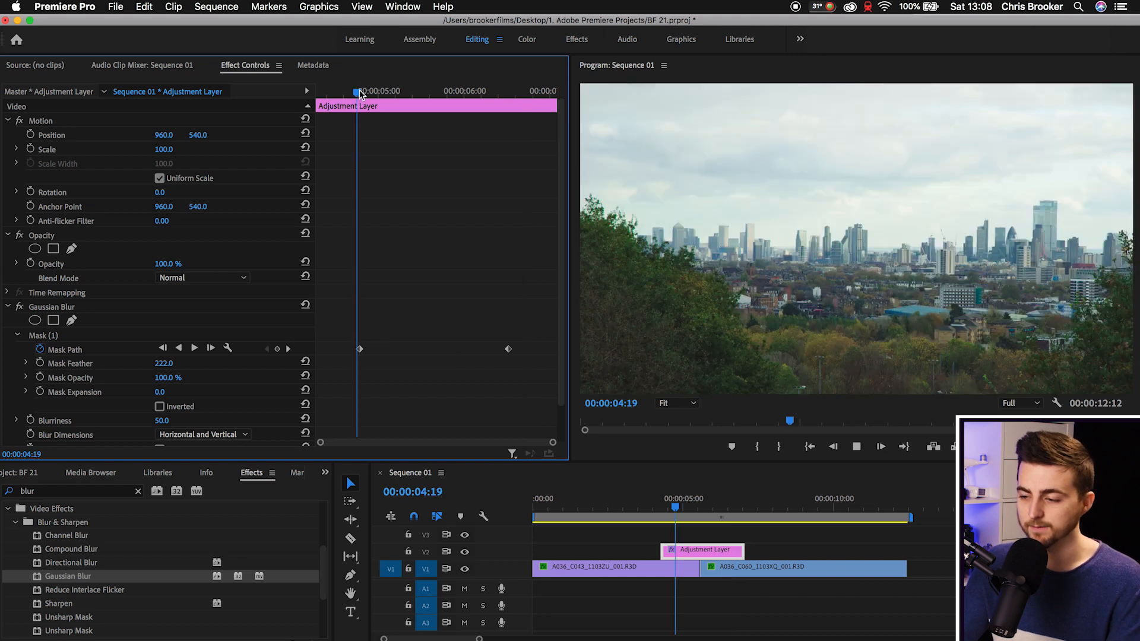
pyautogui.moveTo(406, 92); pyautogui.dragTo(432, 95)
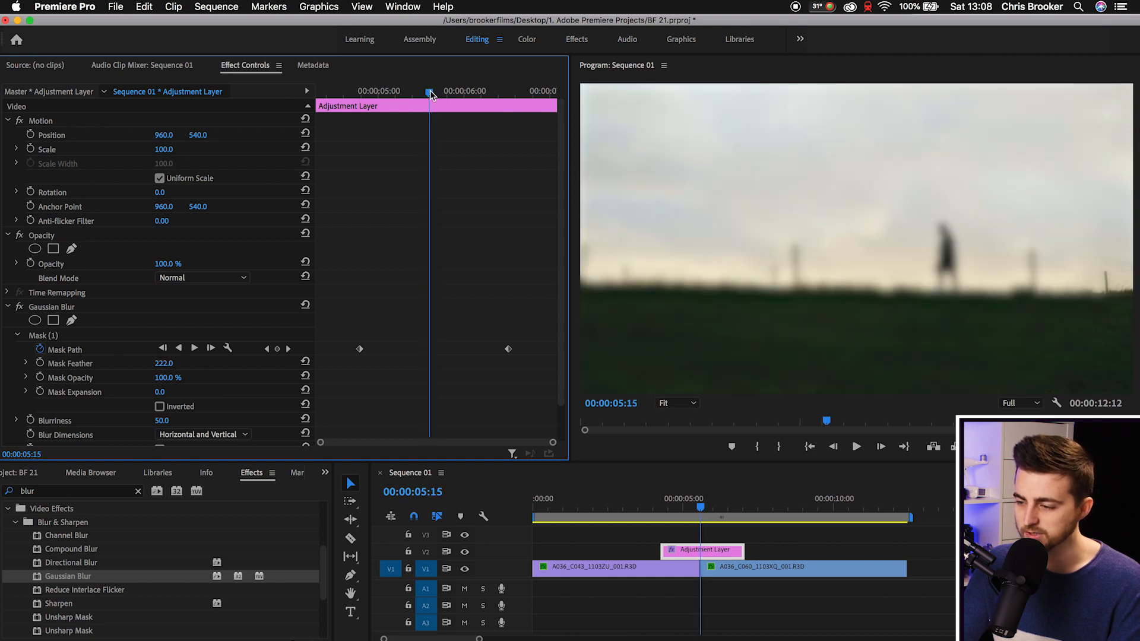
# Shift the adjustment layer slightly earlier over the cut between the two clips and play the transition.
pyautogui.click(730, 551)
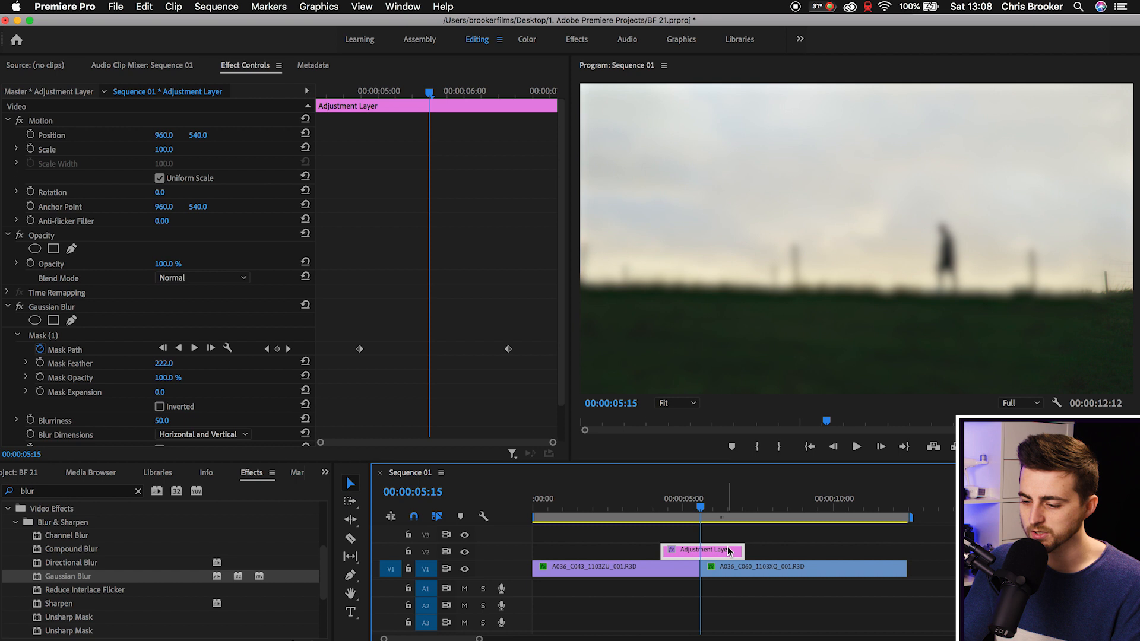
pyautogui.press('=')
pyautogui.press('=')
pyautogui.moveTo(730, 550)
pyautogui.mouseDown()
pyautogui.moveTo(771, 550)
pyautogui.moveTo(737, 550)
pyautogui.mouseUp()
pyautogui.moveTo(771, 507); pyautogui.dragTo(860, 507)
pyautogui.click(672, 500)
pyautogui.press('space')
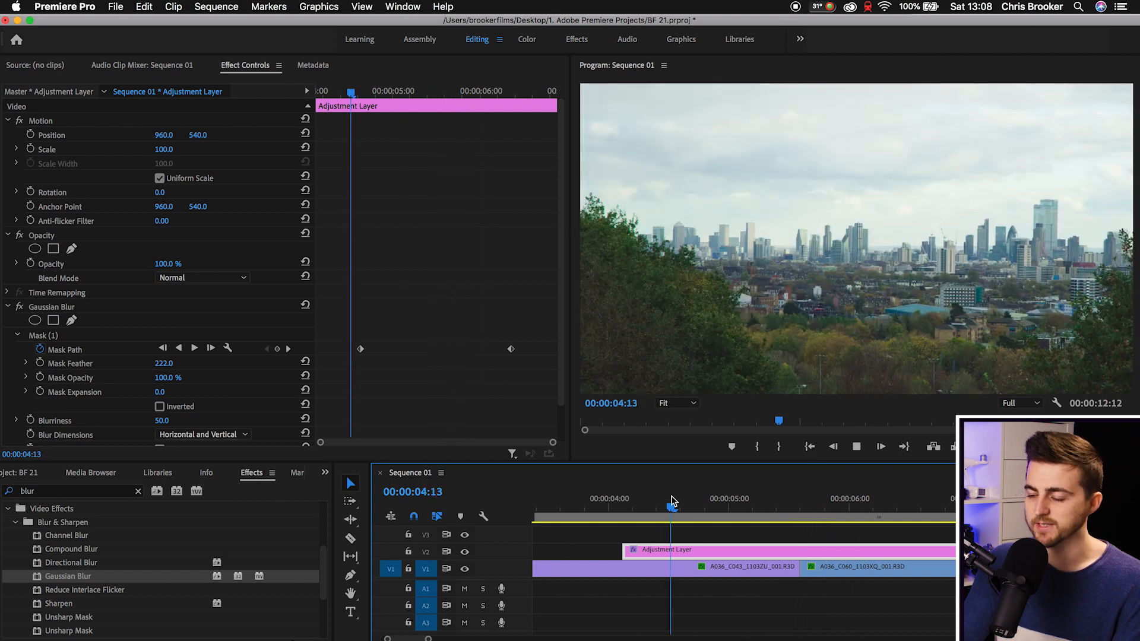
pyautogui.press('space')
# Keyframe the Gaussian Blur's Blurriness at 50 on both Mask Path keyframe times and 100 midway at 00:00:05:13.
pyautogui.moveTo(790, 508); pyautogui.dragTo(686, 514)
pyautogui.scroll(-2, 389, 297)
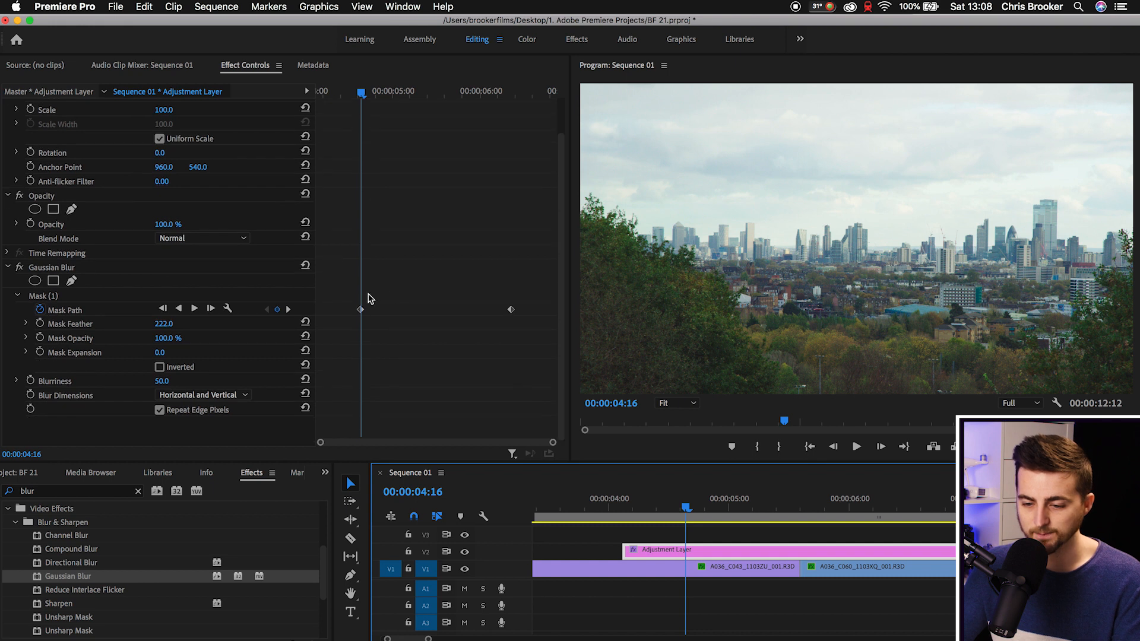
pyautogui.click(30, 380)
pyautogui.moveTo(479, 90); pyautogui.dragTo(440, 88)
pyautogui.click(277, 379)
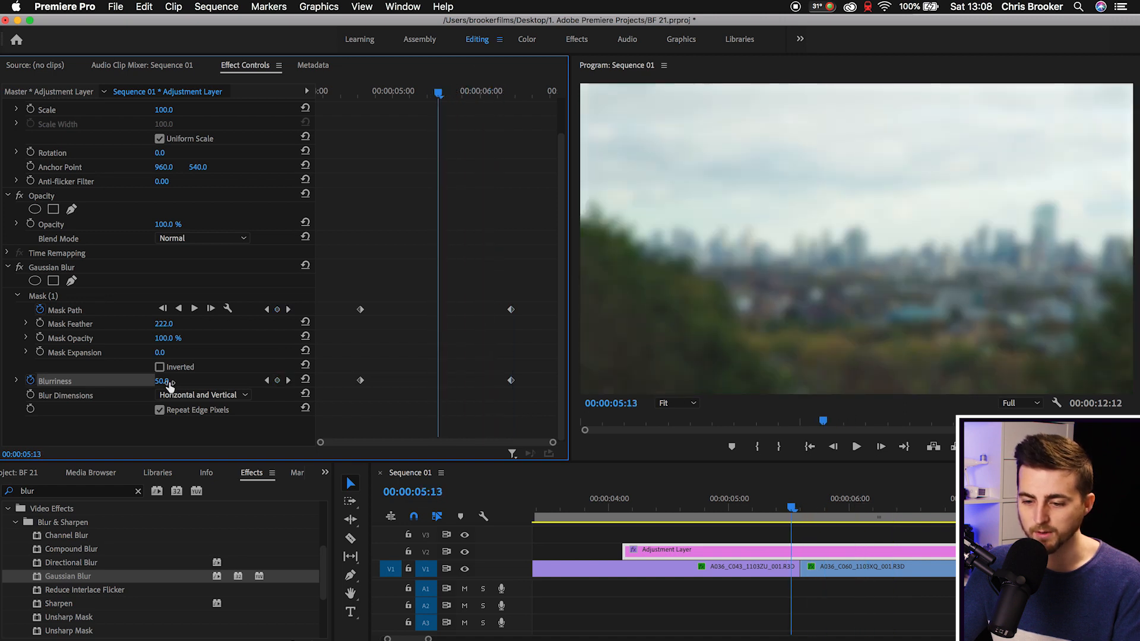
pyautogui.moveTo(168, 383); pyautogui.dragTo(184, 383)
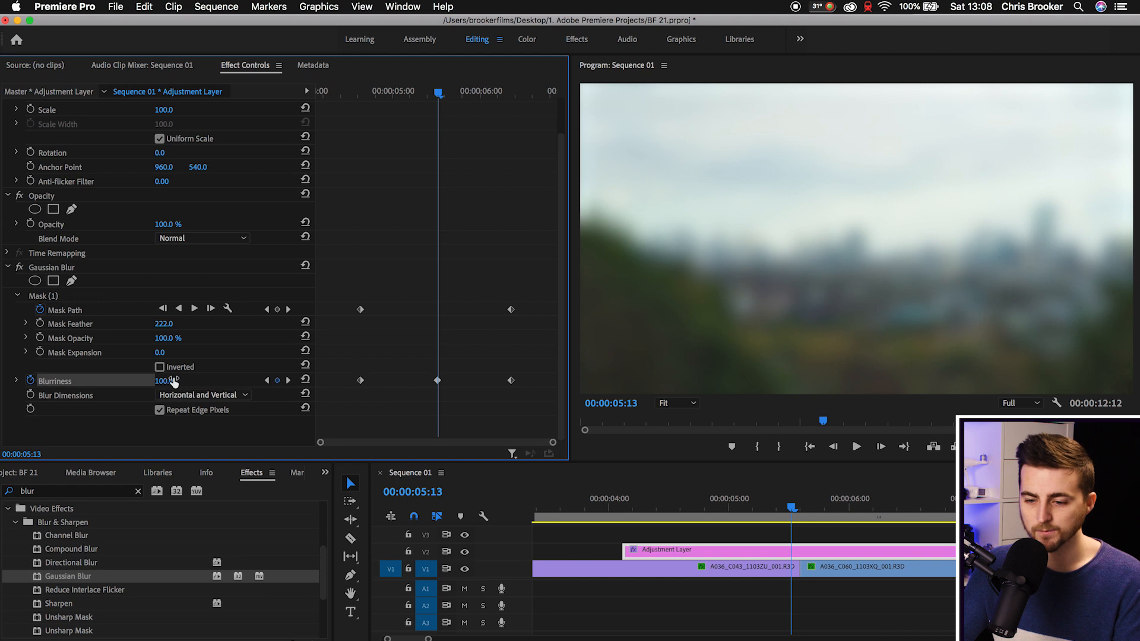
# Play the transition from its start to check the animated Blurriness.
pyautogui.click(365, 93)
pyautogui.press('space')
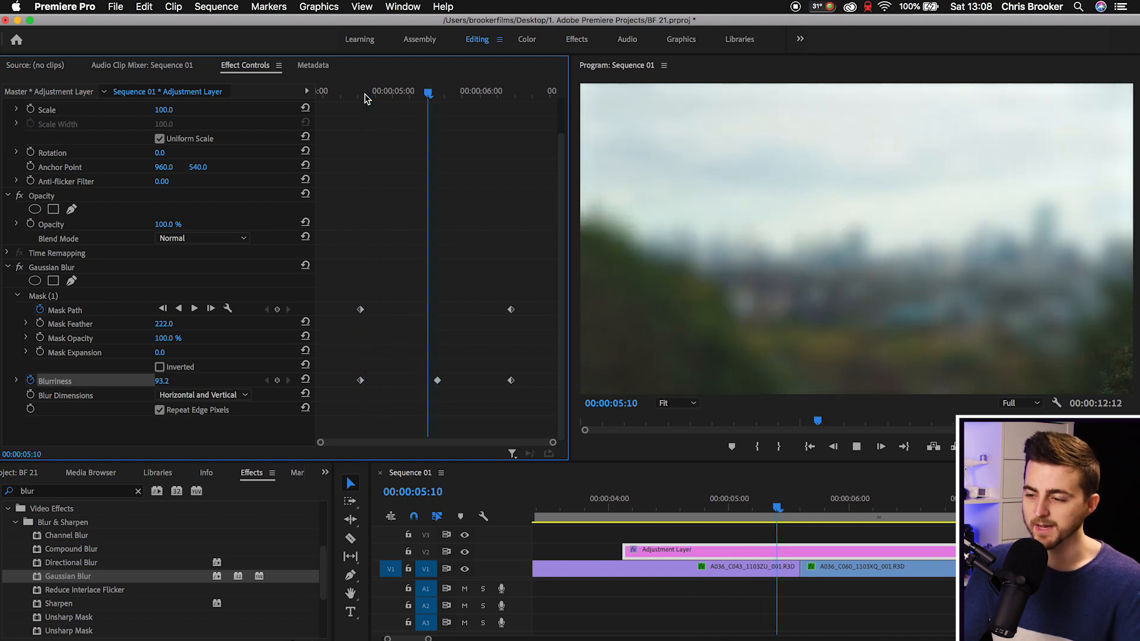
pyautogui.press('space')
pyautogui.click(365, 95)
pyautogui.press('space')
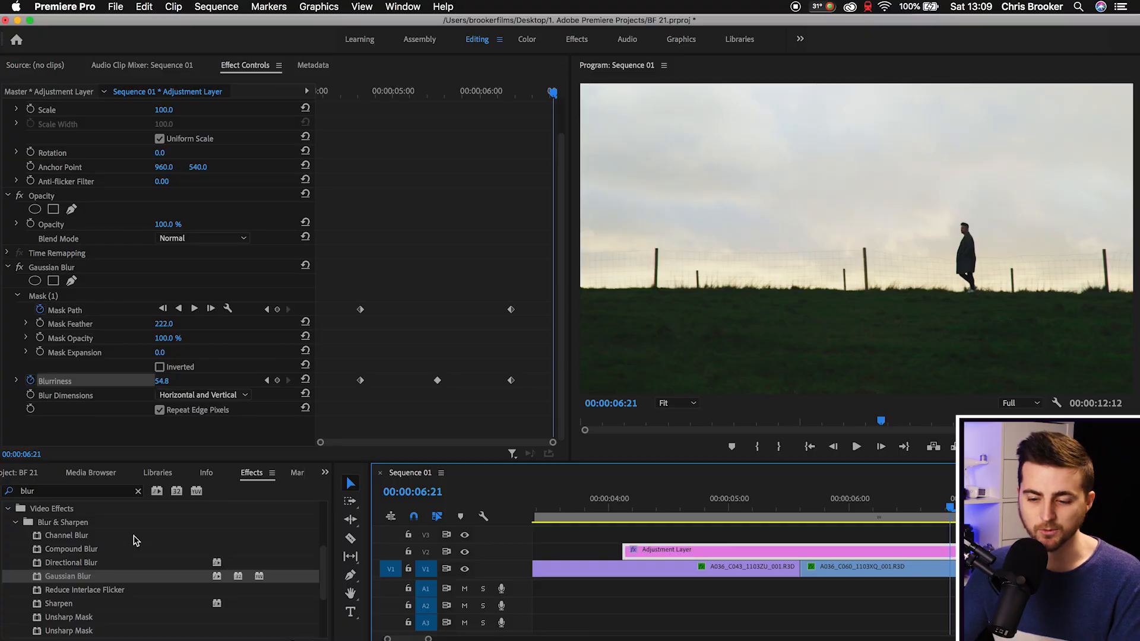
# Find the Levels video effect and add it to the adjustment layer after Gaussian Blur.
pyautogui.click(97, 491)
pyautogui.write('leve')
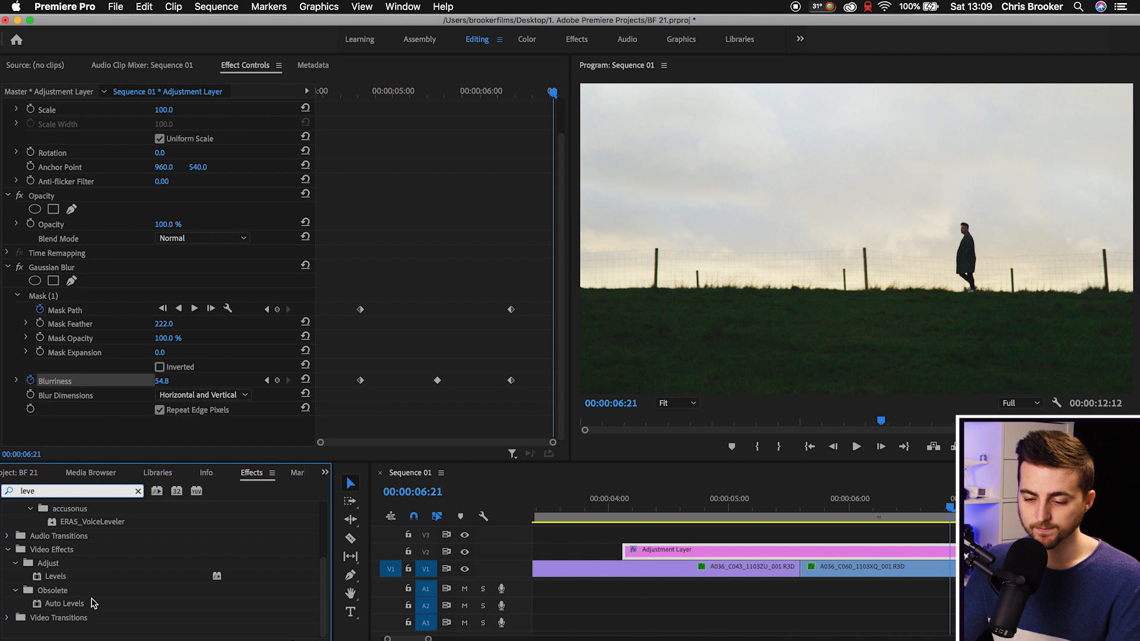
pyautogui.click(43, 580)
pyautogui.moveTo(43, 579); pyautogui.dragTo(96, 308)
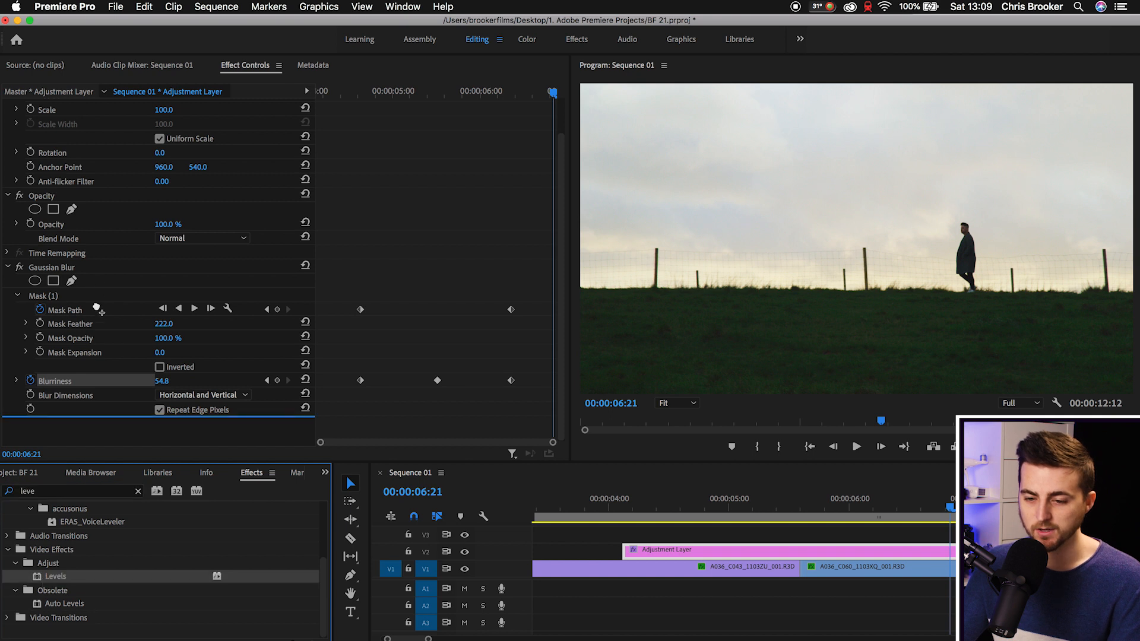
pyautogui.moveTo(71, 399); pyautogui.dragTo(82, 411)
pyautogui.scroll(-5, 373, 257)
# Keyframe Levels (RGB) White Input Level at 255 on both outer keyframe times and 198 at 00:00:05:13, and preview it.
pyautogui.moveTo(361, 93)
pyautogui.mouseDown()
pyautogui.moveTo(428, 94)
pyautogui.moveTo(361, 95)
pyautogui.mouseUp()
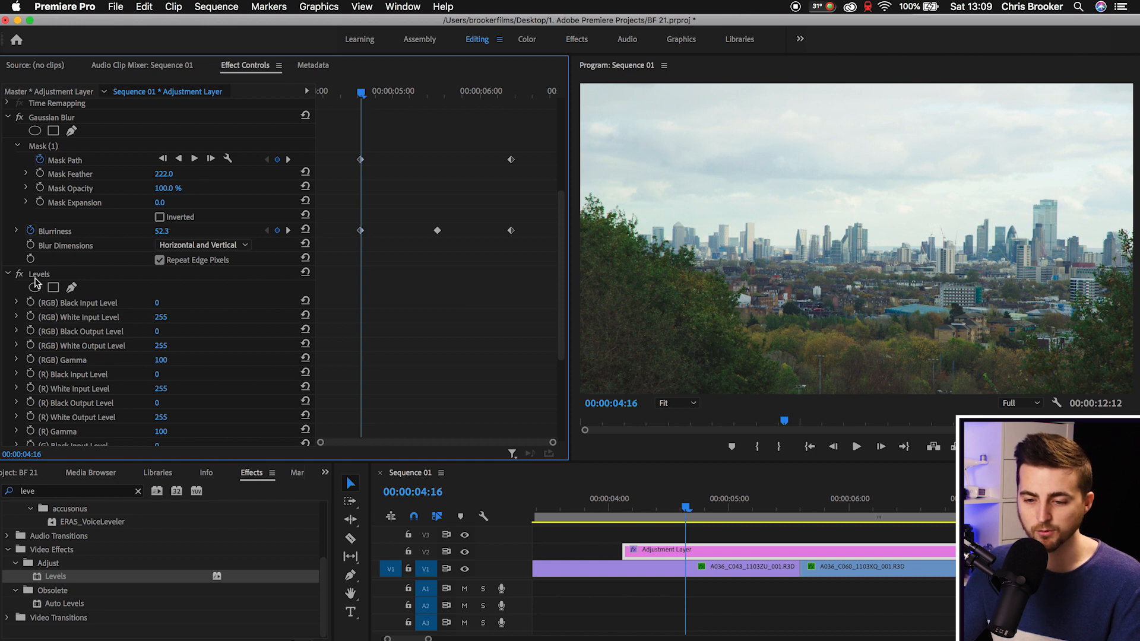
pyautogui.click(31, 318)
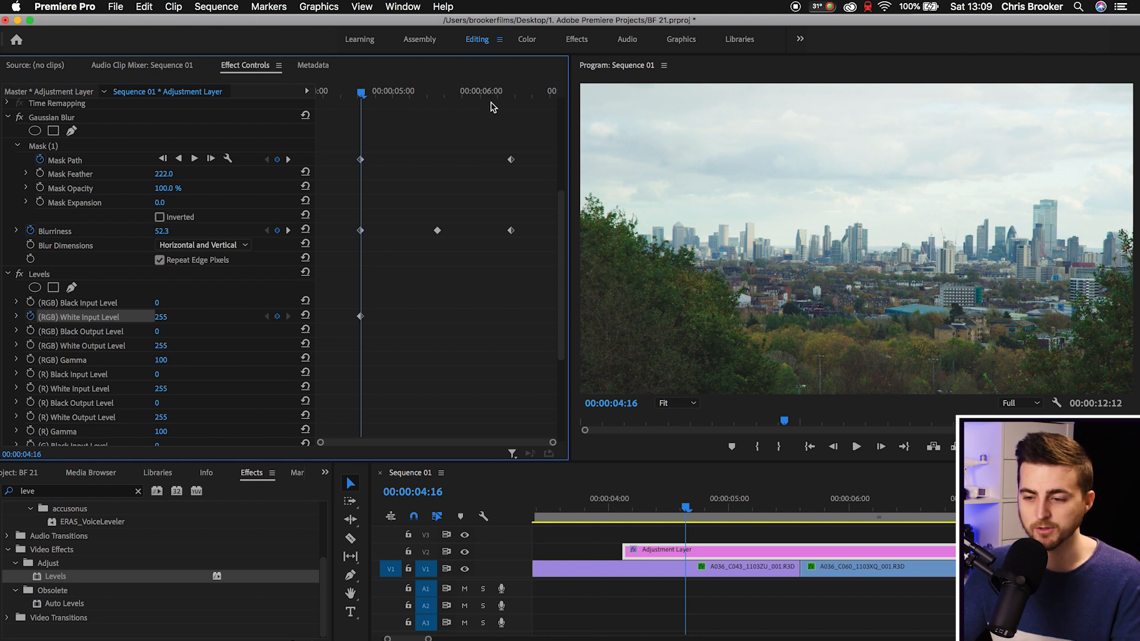
pyautogui.moveTo(386, 96); pyautogui.dragTo(442, 99)
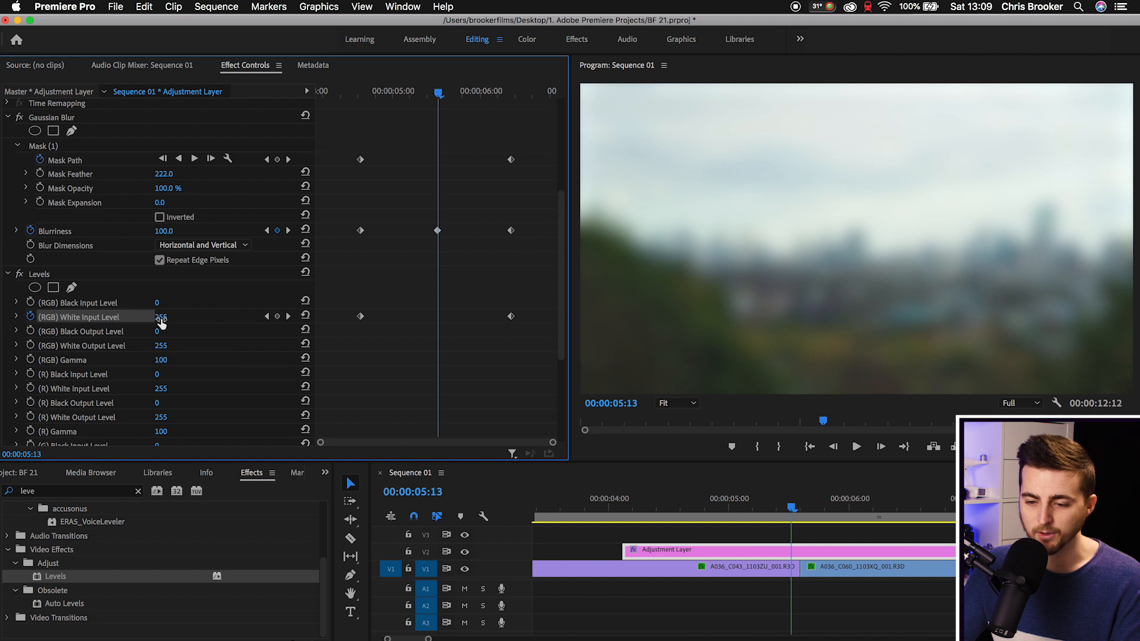
pyautogui.moveTo(161, 317); pyautogui.dragTo(131, 317)
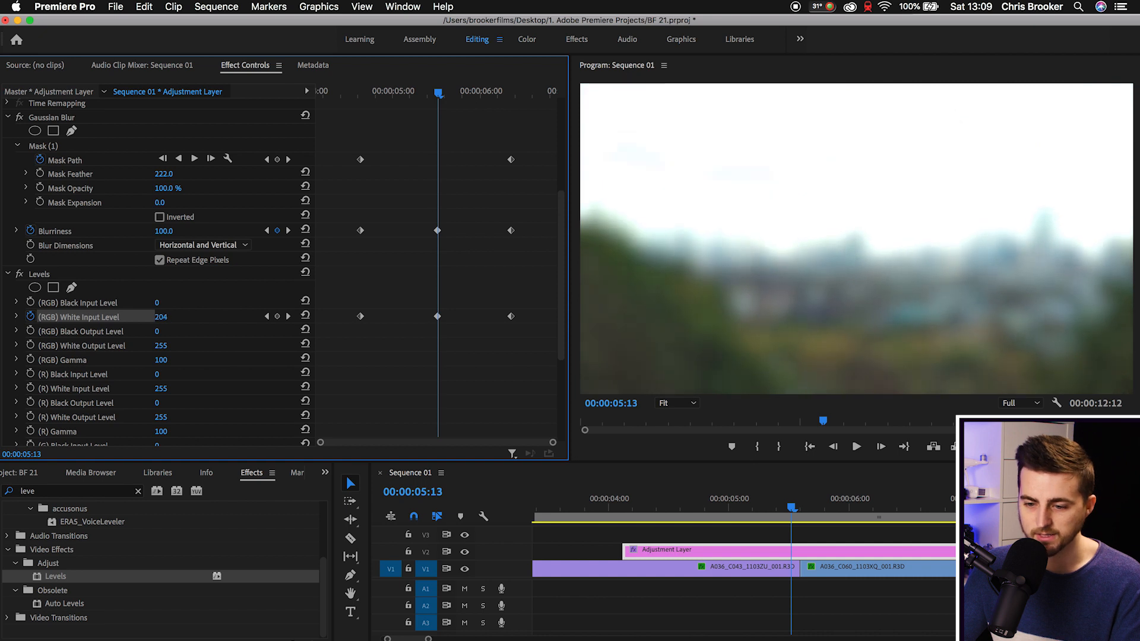
pyautogui.moveTo(430, 100); pyautogui.dragTo(368, 100)
pyautogui.press('space')
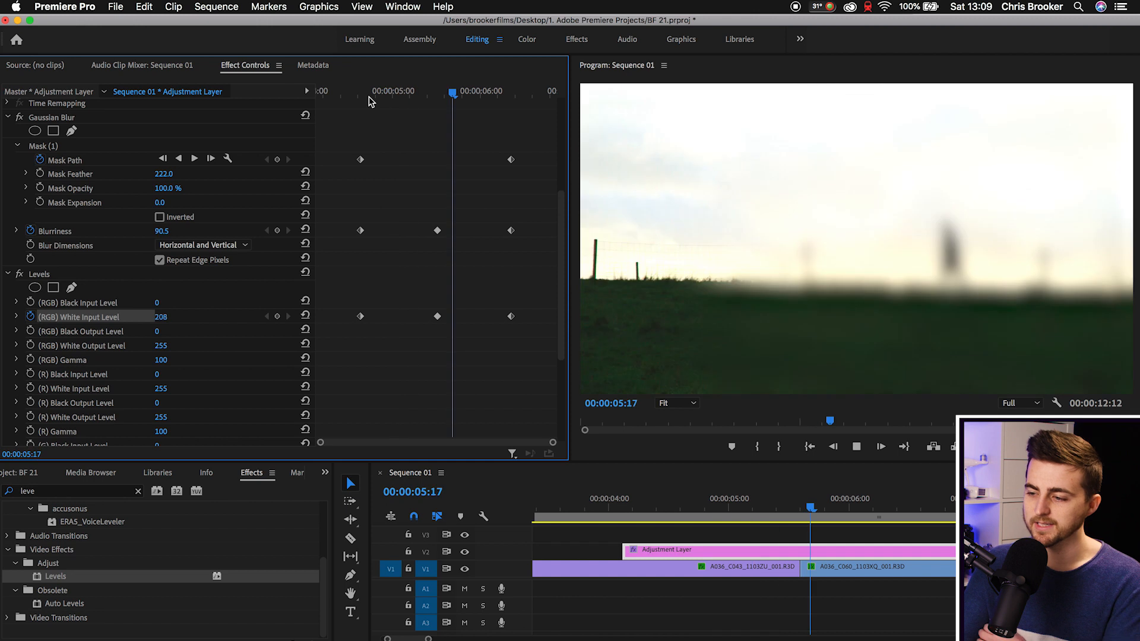
pyautogui.press('space')
pyautogui.press('space')
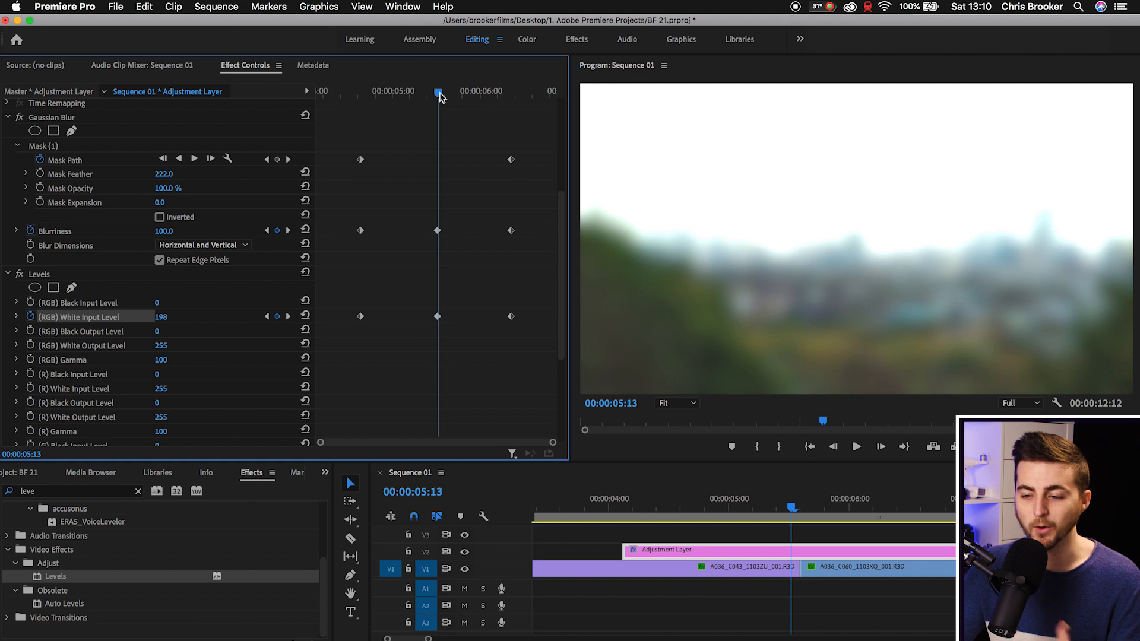
# Delete all (RGB) White Input Level keyframes in Levels and set the value back to 255.
pyautogui.click(33, 314)
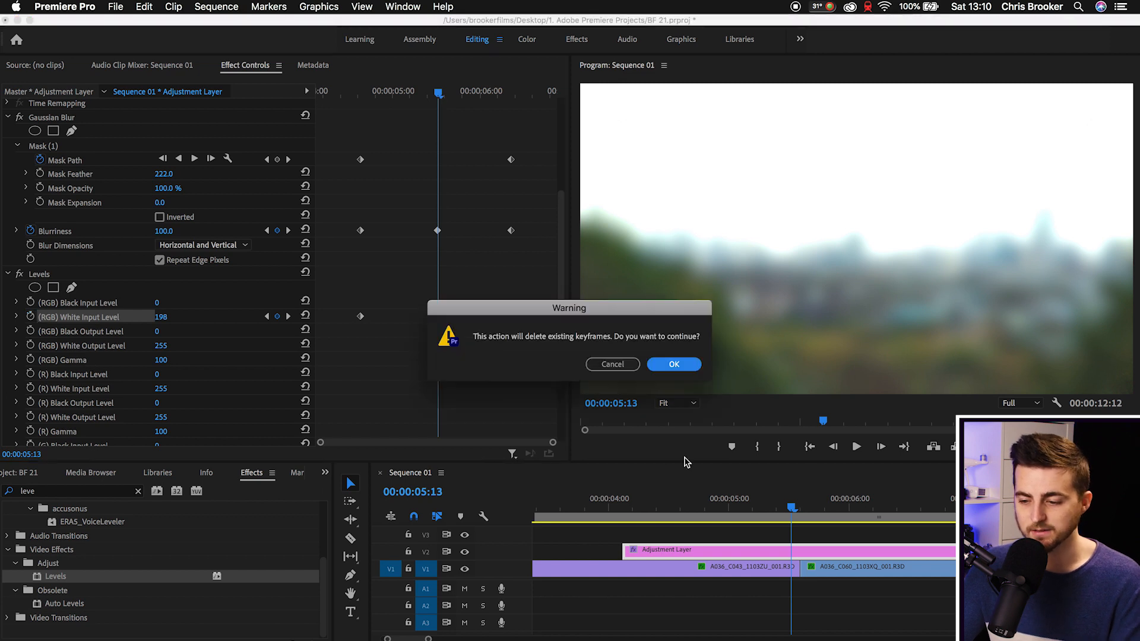
pyautogui.click(669, 362)
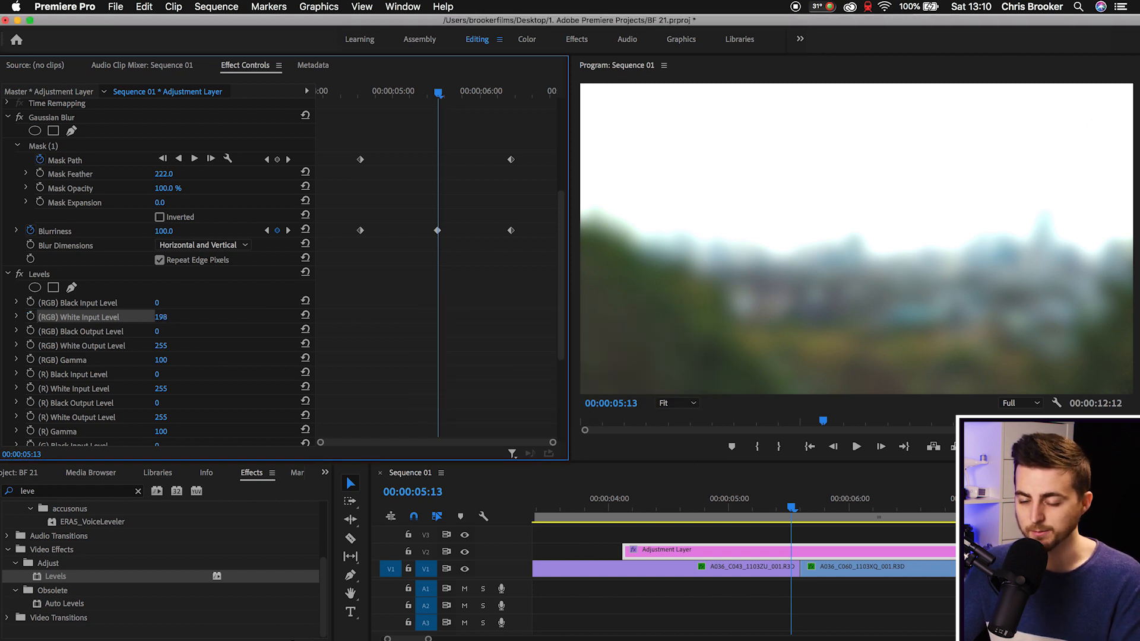
pyautogui.moveTo(160, 317); pyautogui.dragTo(196, 317)
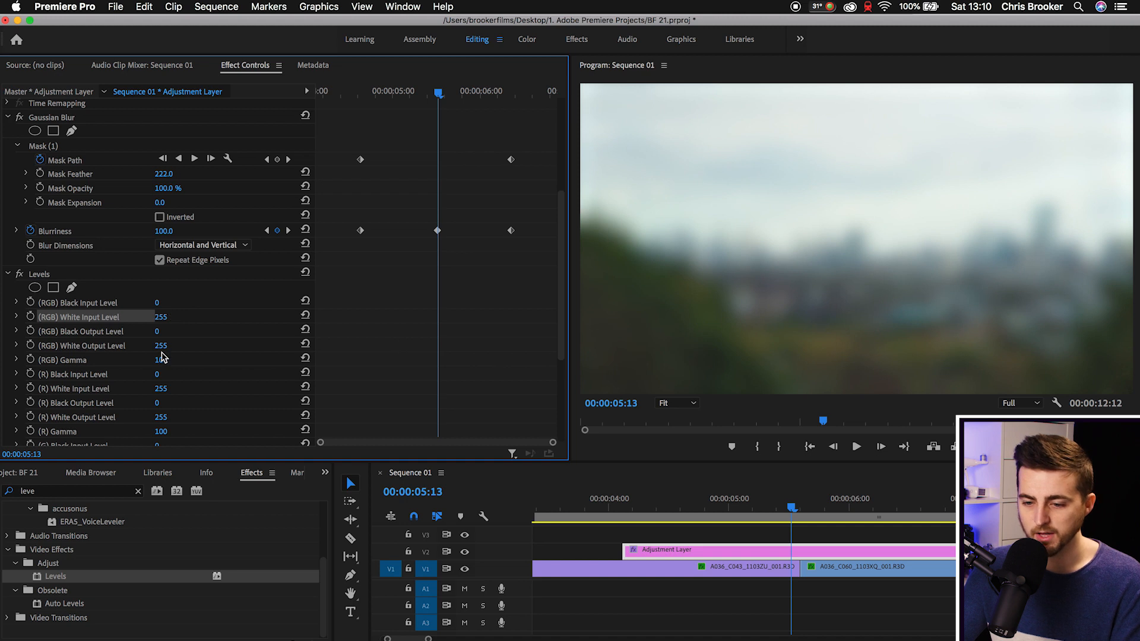
# Try an (RGB) Gamma of 335 in Levels at 00:00:05:13 and undo it.
pyautogui.moveTo(161, 360); pyautogui.dragTo(174, 361)
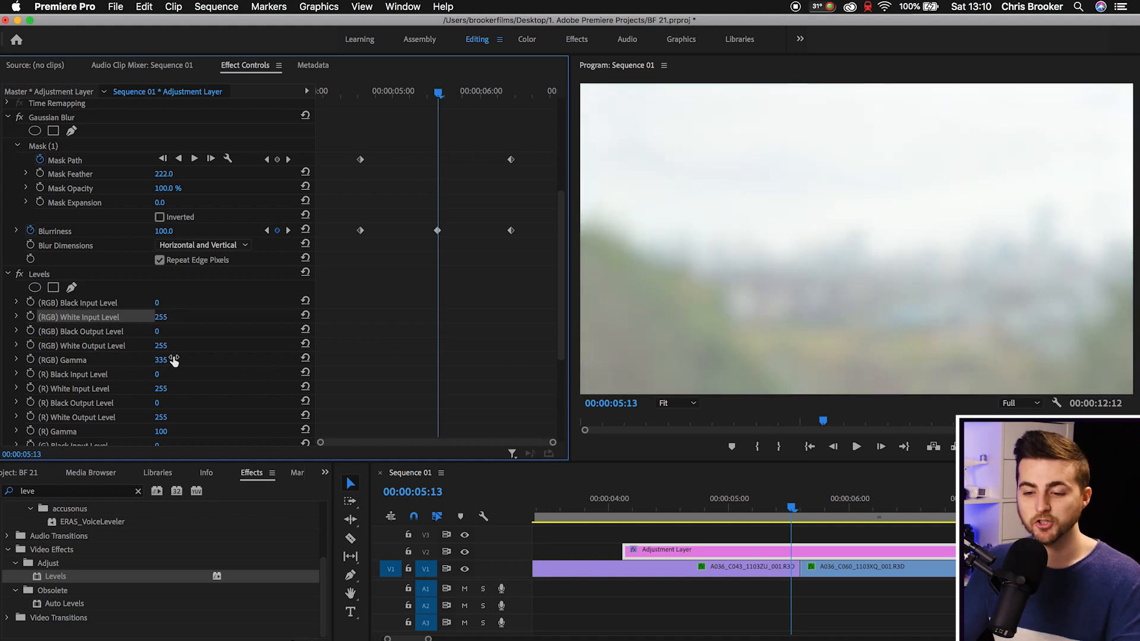
pyautogui.press('super+z')
# Keyframe Levels (RGB) Gamma at 100 on 00:00:04:16 and 00:00:06:09, and raise it above 400 midway at 00:00:05:13.
pyautogui.moveTo(360, 89); pyautogui.dragTo(363, 88)
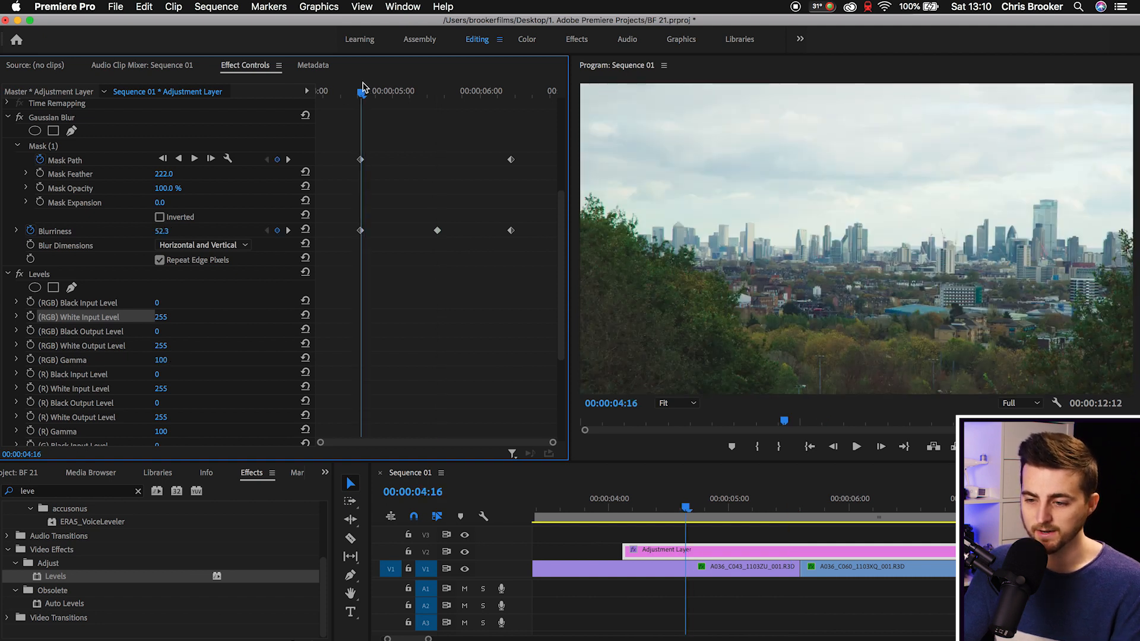
pyautogui.click(51, 362)
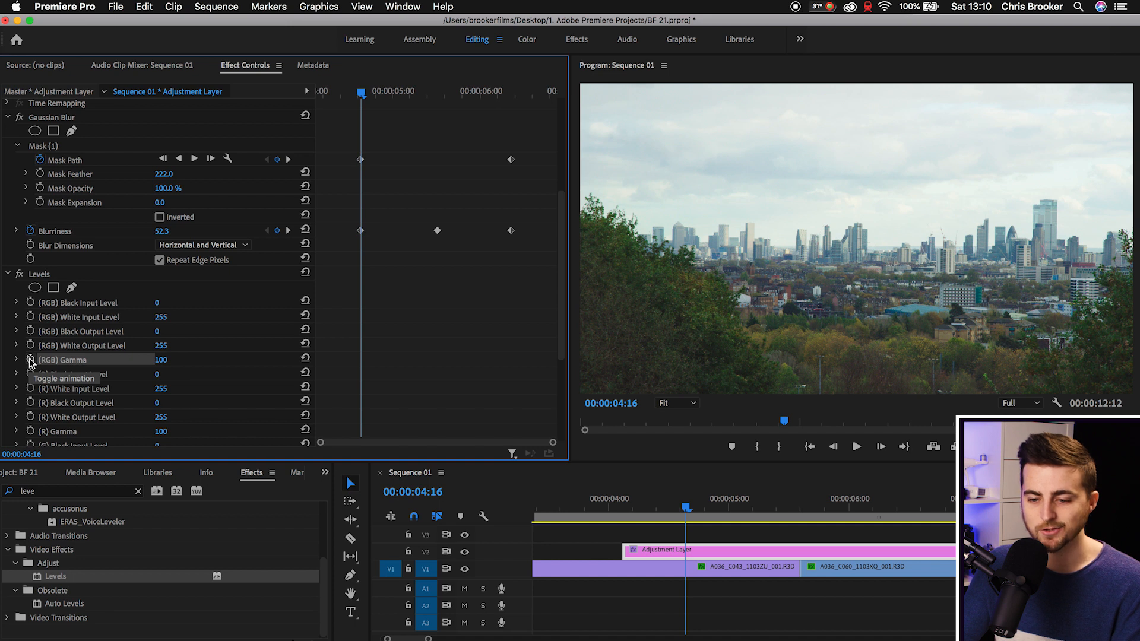
pyautogui.click(30, 360)
pyautogui.click(508, 90)
pyautogui.moveTo(509, 90); pyautogui.dragTo(510, 90)
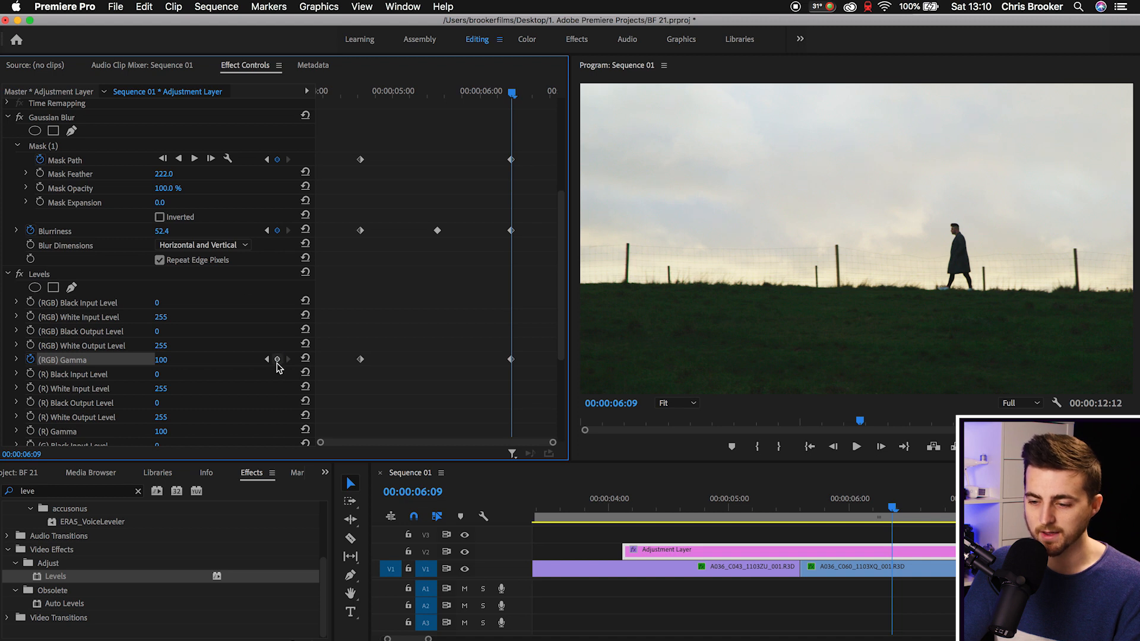
pyautogui.moveTo(437, 94); pyautogui.dragTo(441, 95)
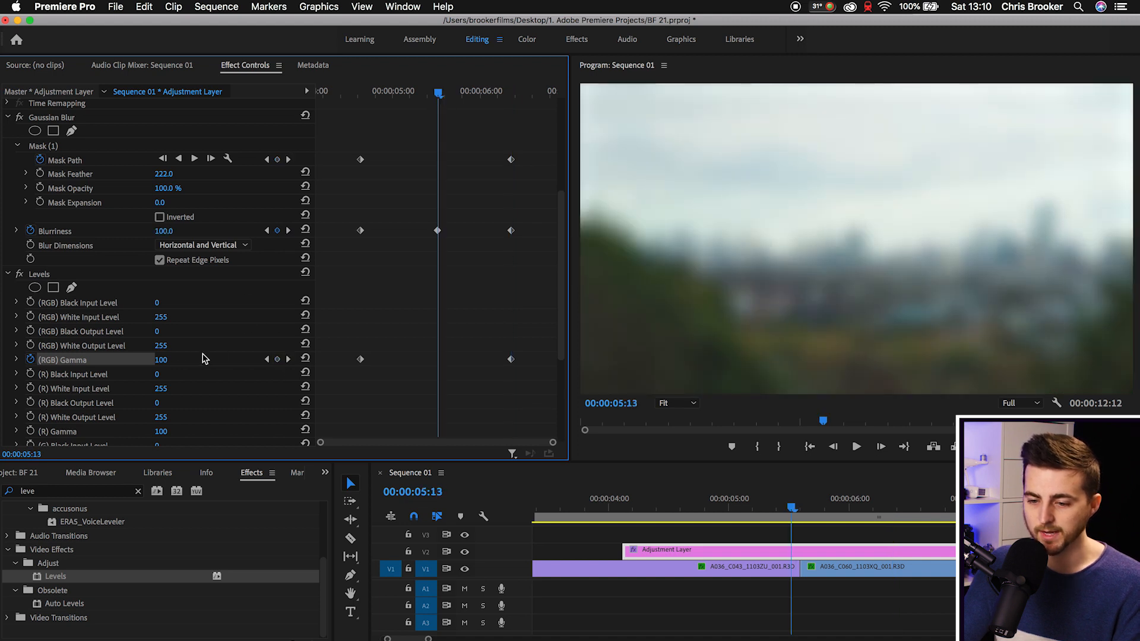
pyautogui.moveTo(161, 360); pyautogui.dragTo(396, 359)
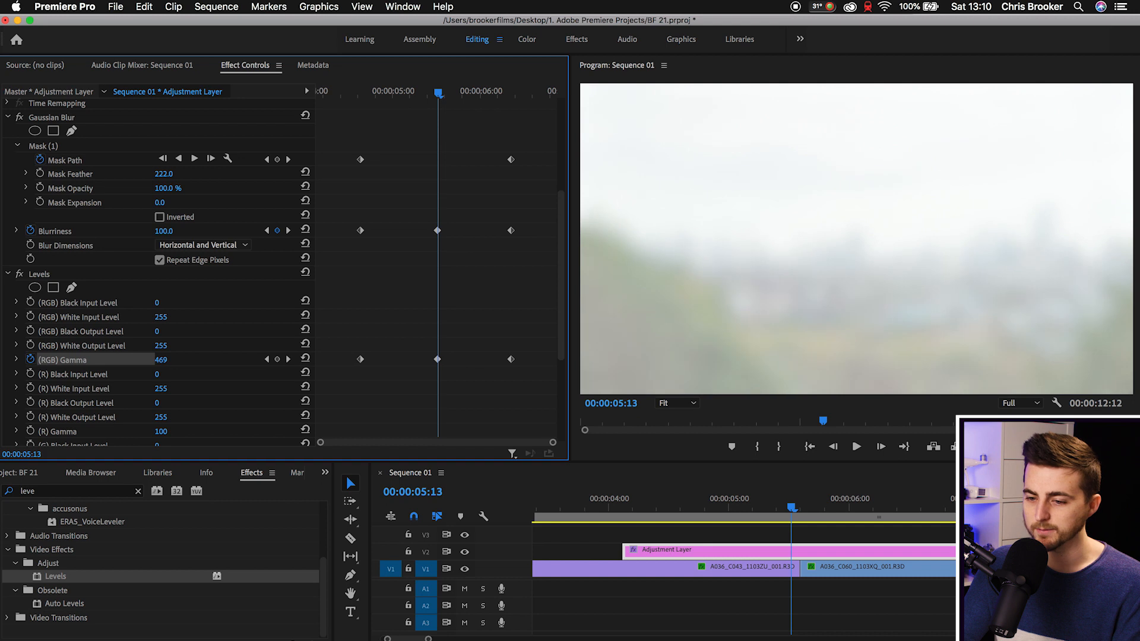
# Play the transition repeatedly from before the first keyframe to check the combined blur and Gamma flash.
pyautogui.moveTo(390, 92); pyautogui.dragTo(349, 103)
pyautogui.press('space')
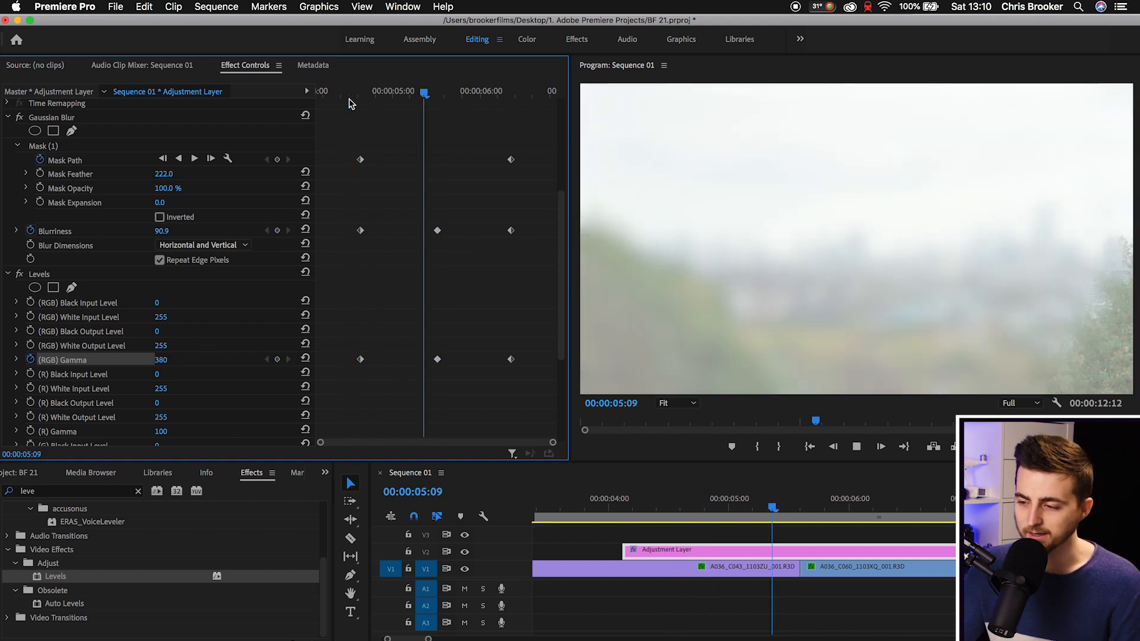
pyautogui.click(349, 94)
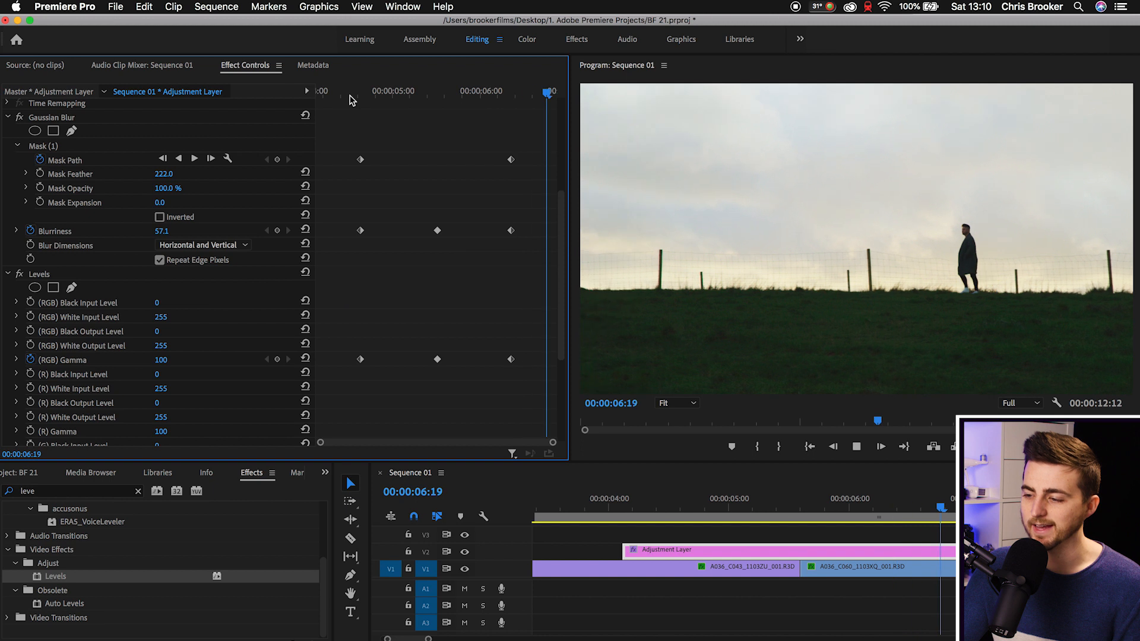
pyautogui.press('space')
pyautogui.press('space')
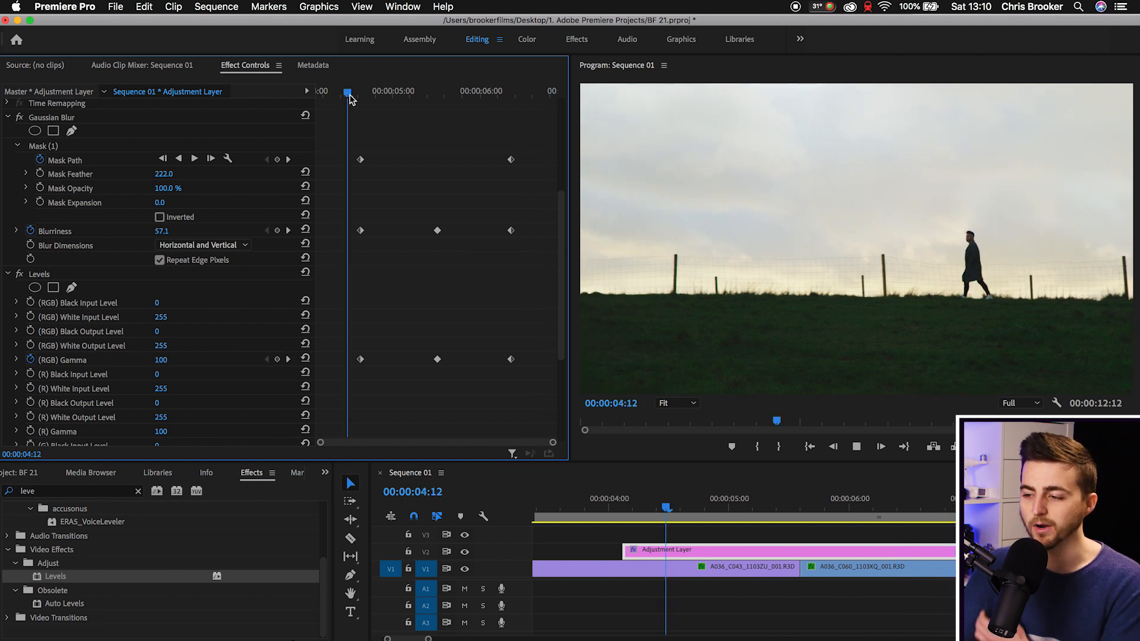